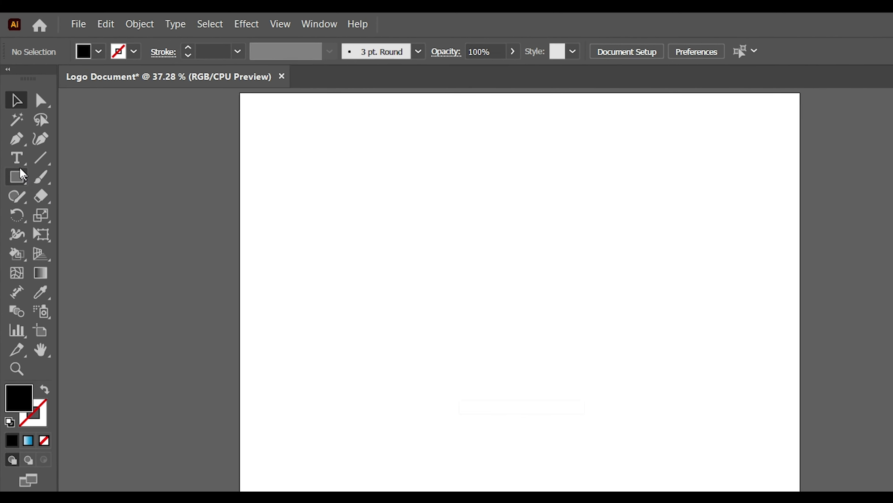
- Type TRY in bold 200 pt Roboto and place it near the top of the artboard
{"action": "left_click", "coordinate": [18, 172]}
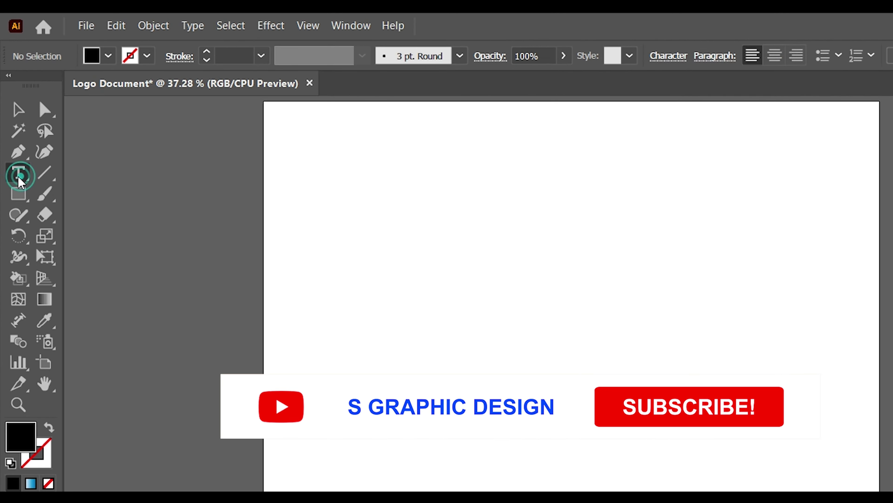
{"action": "left_click", "coordinate": [90, 173]}
{"action": "left_click", "coordinate": [478, 310]}
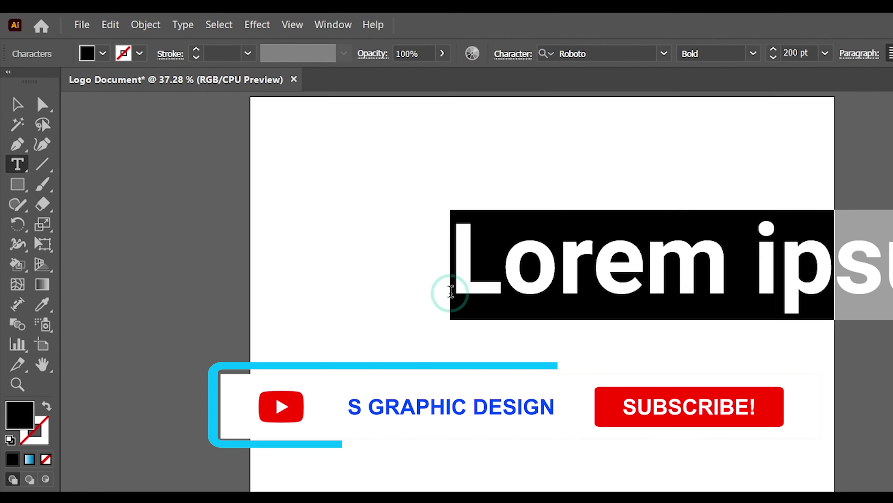
{"action": "type", "text": "TRY"}
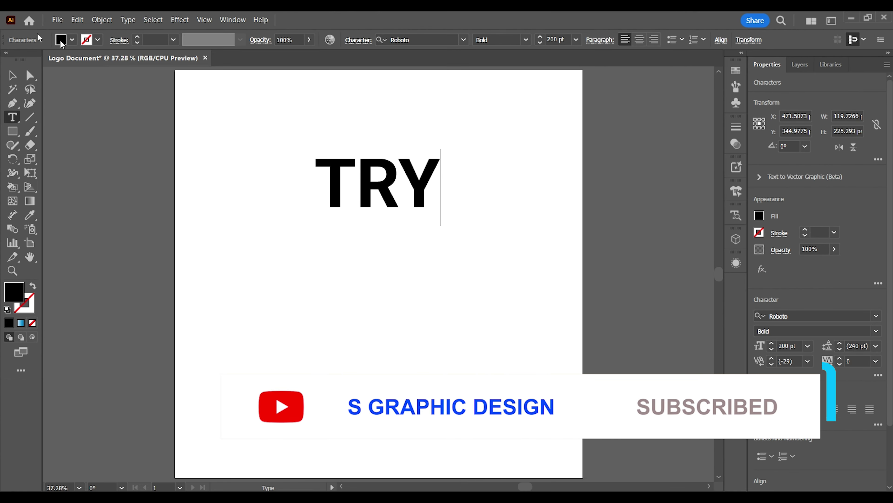
{"action": "left_click", "coordinate": [8, 77]}
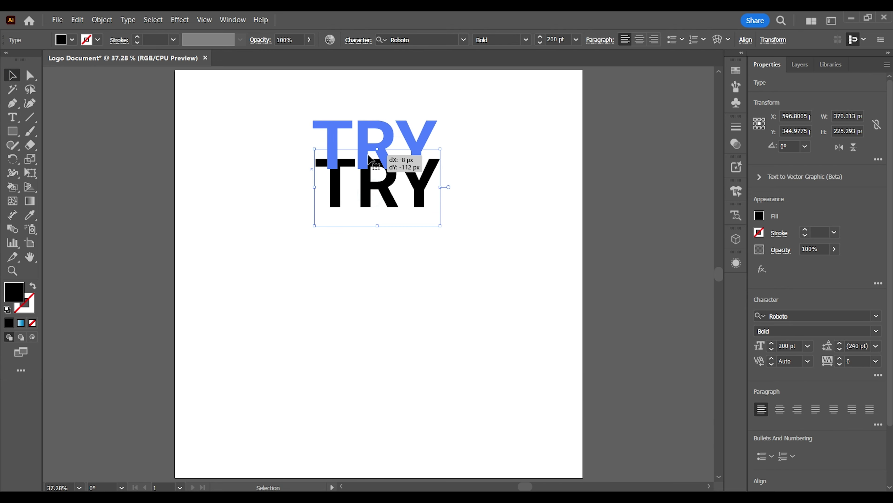
{"action": "mouse_move", "coordinate": [373, 199]}
{"action": "left_mouse_down"}
{"action": "mouse_move", "coordinate": [369, 159]}
{"action": "mouse_move", "coordinate": [368, 225]}
{"action": "left_mouse_up"}
{"action": "left_click", "coordinate": [372, 192]}
- Retype the lower copy of TRY so it reads YOUR
{"action": "double_click", "coordinate": [315, 197]}
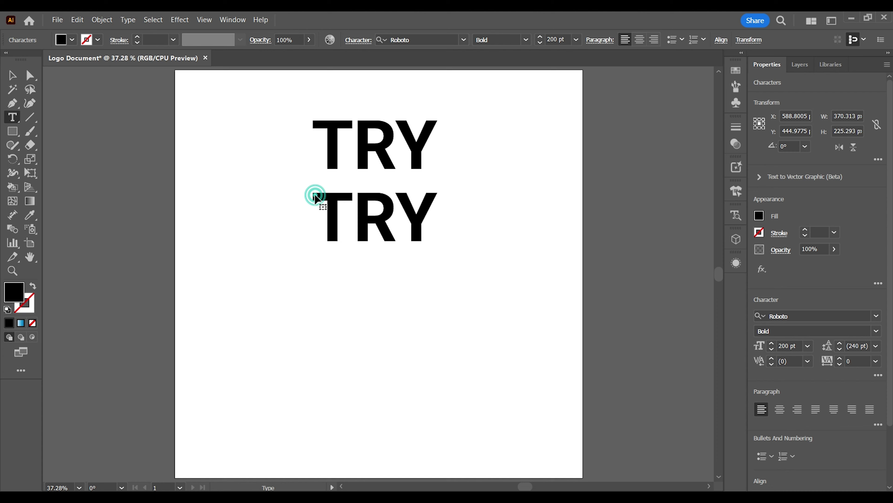
{"action": "left_click_drag", "start_coordinate": [316, 198], "coordinate": [451, 209]}
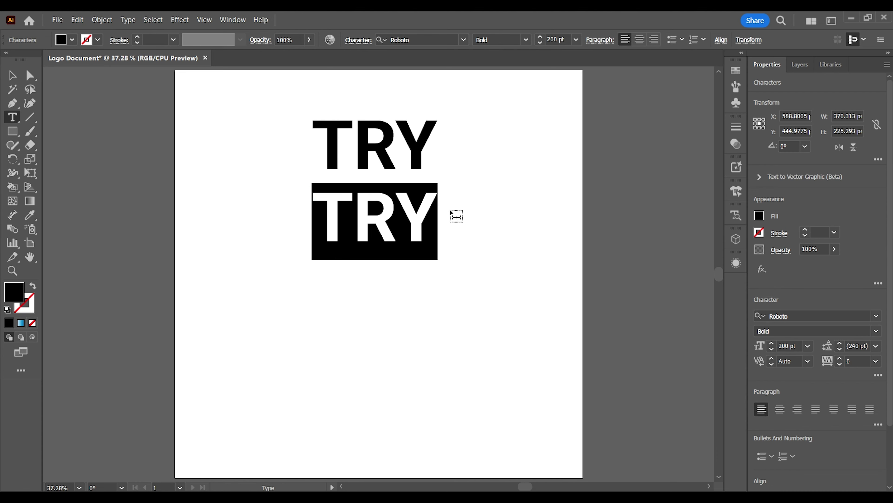
{"action": "type", "text": "YOUR"}
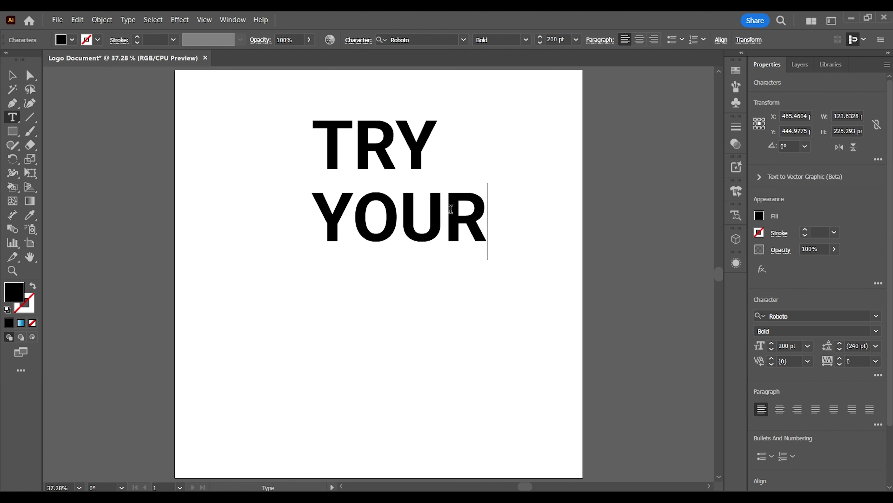
{"action": "key", "text": "Escape"}
- Duplicate YOUR below itself and retype the copy as BEST
{"action": "left_click_drag", "start_coordinate": [378, 242], "coordinate": [373, 325]}
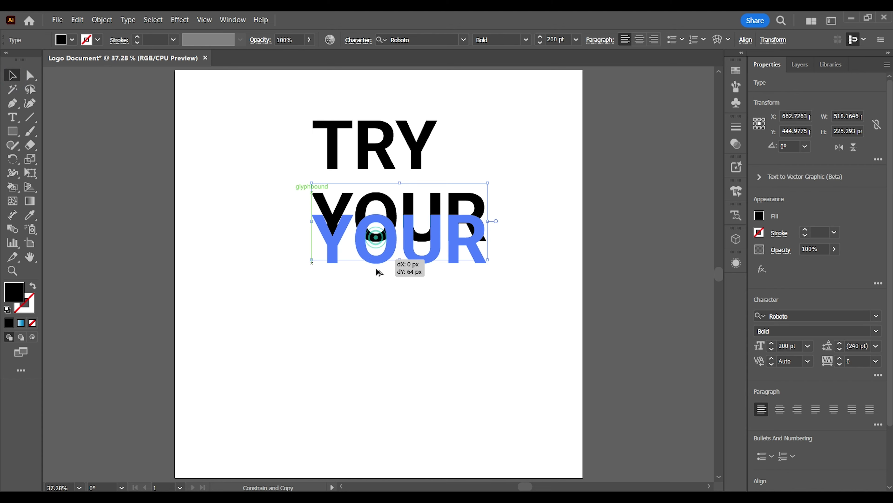
{"action": "double_click", "coordinate": [320, 294]}
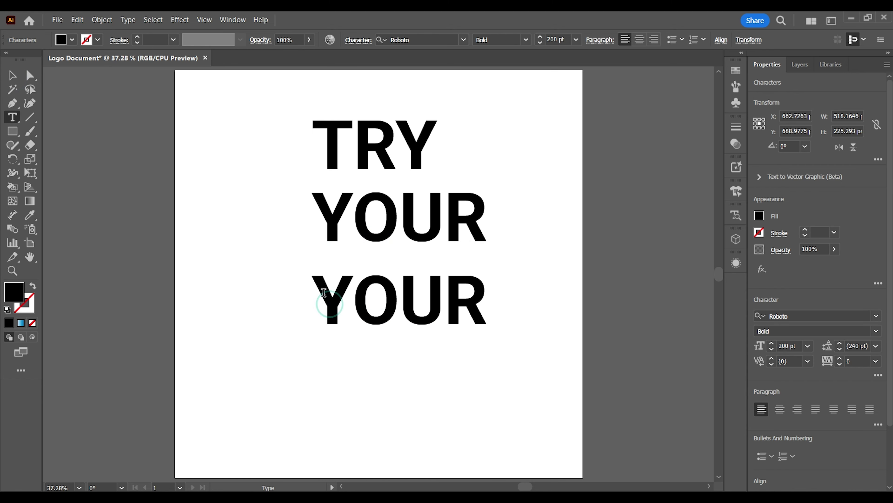
{"action": "left_click_drag", "start_coordinate": [321, 293], "coordinate": [475, 308]}
{"action": "type", "text": "BEST"}
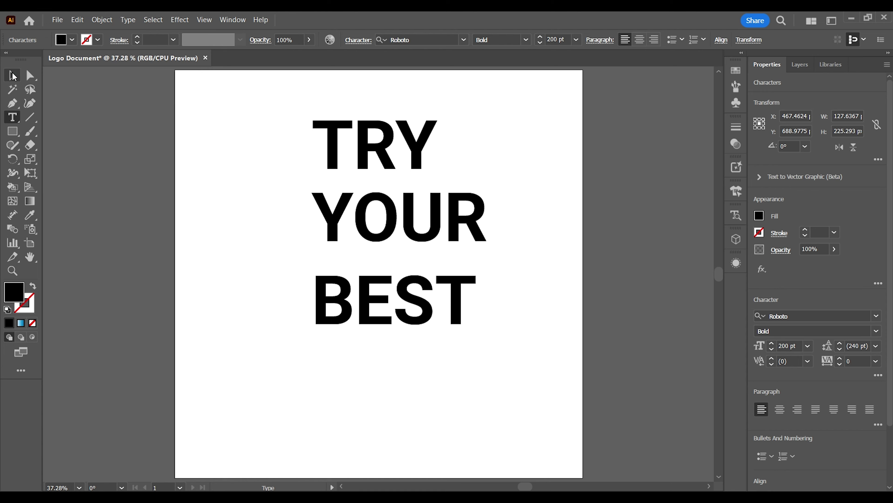
{"action": "key", "text": "Escape"}
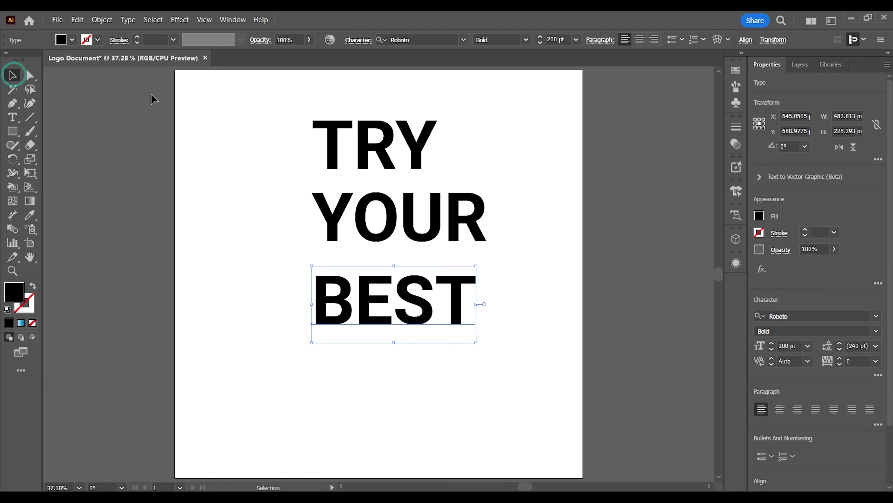
{"action": "left_click_drag", "start_coordinate": [256, 102], "coordinate": [471, 303]}
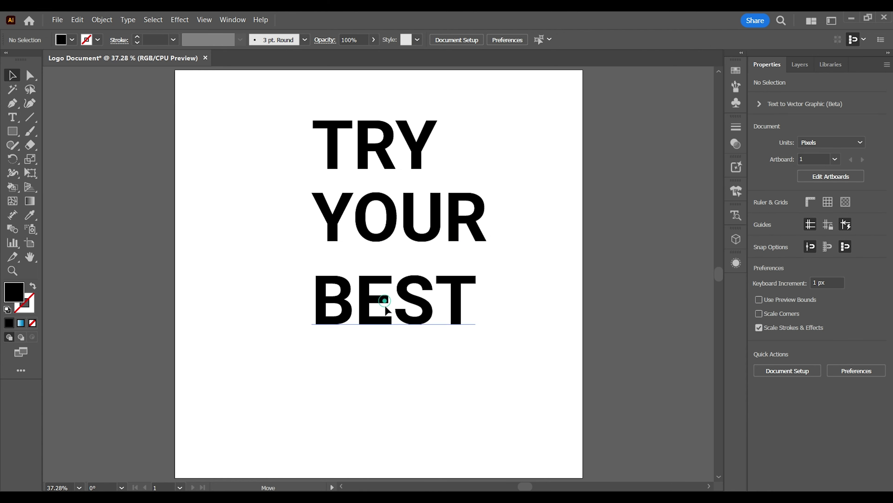
- Move BEST and YOUR down to even out the spacing between the three words
{"action": "left_click_drag", "start_coordinate": [385, 300], "coordinate": [385, 342]}
{"action": "left_click_drag", "start_coordinate": [371, 217], "coordinate": [368, 241]}
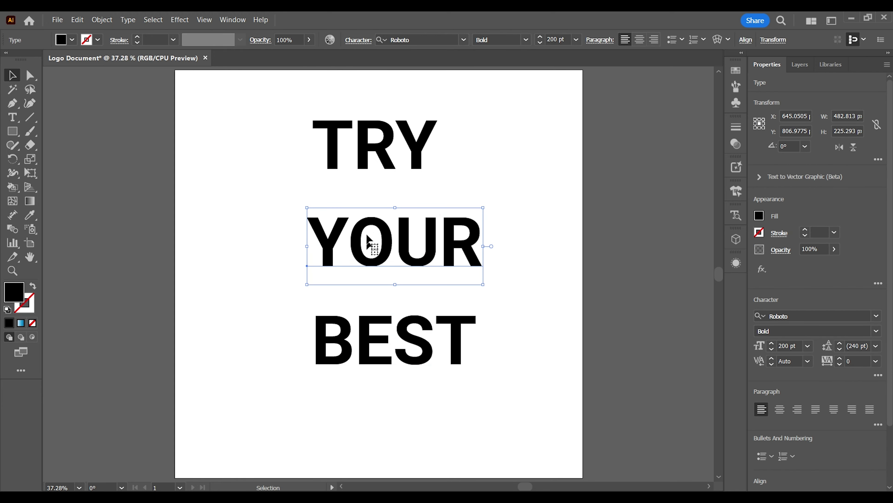
{"action": "left_click", "coordinate": [284, 97]}
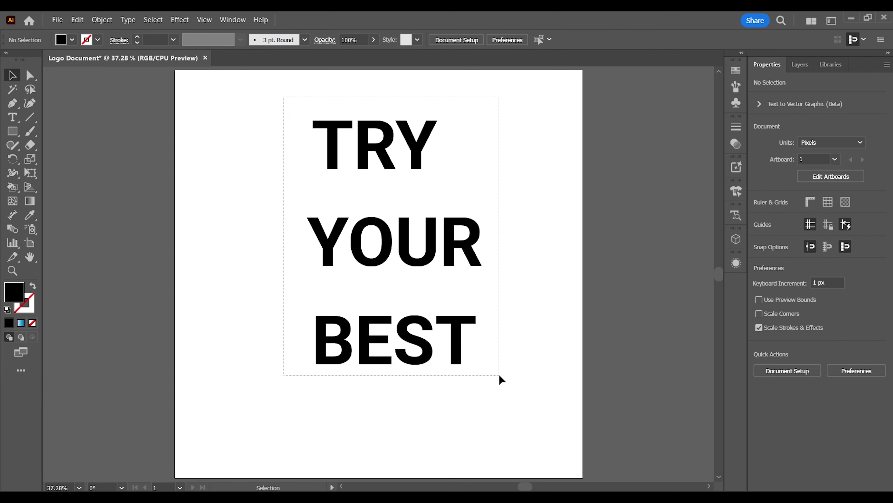
{"action": "left_click_drag", "start_coordinate": [444, 204], "coordinate": [447, 179]}
{"action": "left_click", "coordinate": [303, 110]}
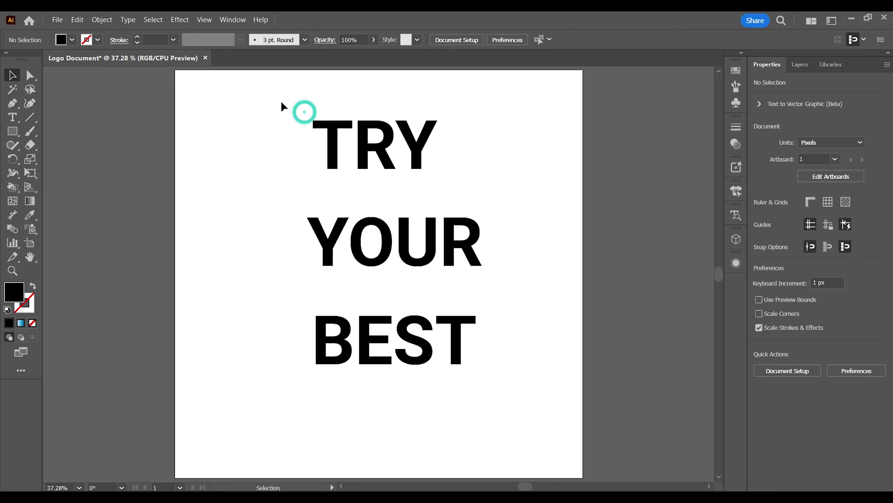
- Give all three words a white 3 pt stroke
{"action": "left_click_drag", "start_coordinate": [282, 103], "coordinate": [527, 436]}
{"action": "left_click", "coordinate": [72, 39]}
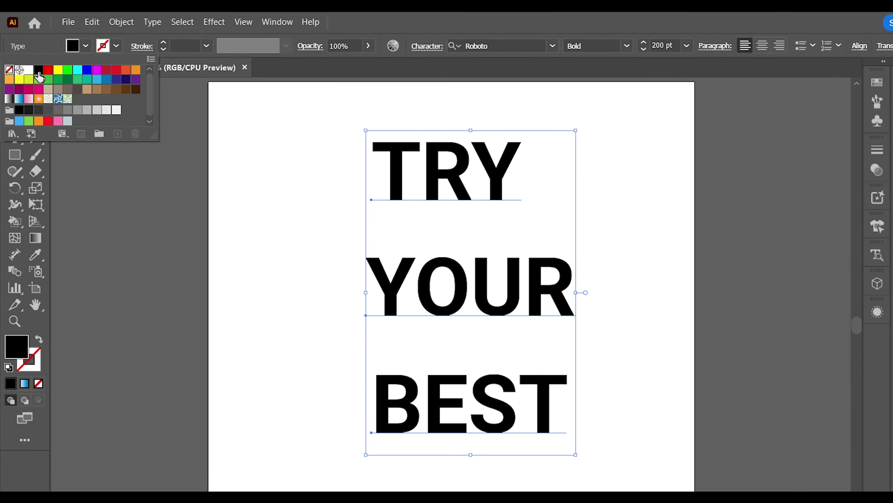
{"action": "left_click", "coordinate": [31, 82]}
{"action": "left_click", "coordinate": [215, 45]}
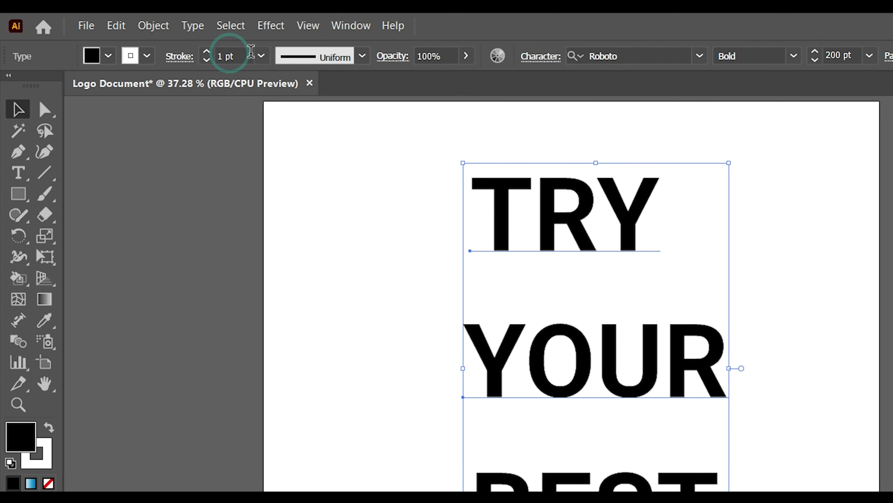
{"action": "type", "text": "3"}
{"action": "key", "text": "Return"}
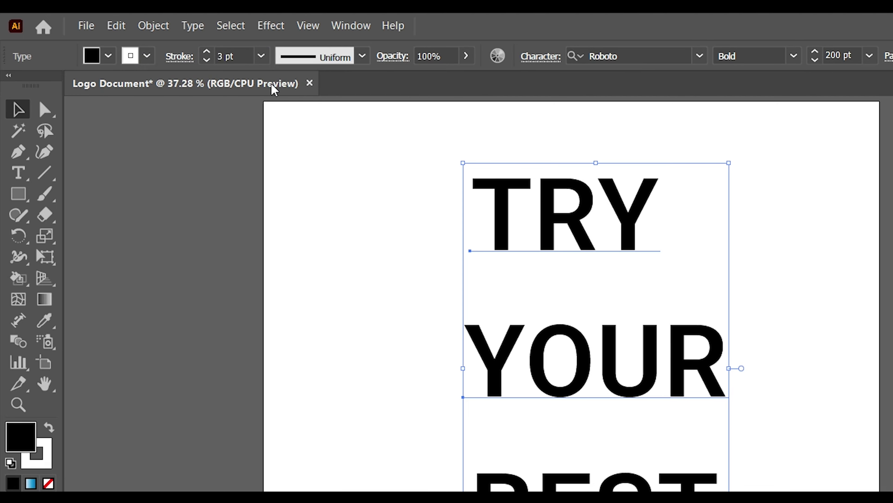
- Select TRY and bring up the Effect menu
{"action": "left_click", "coordinate": [319, 203]}
{"action": "left_click", "coordinate": [504, 227]}
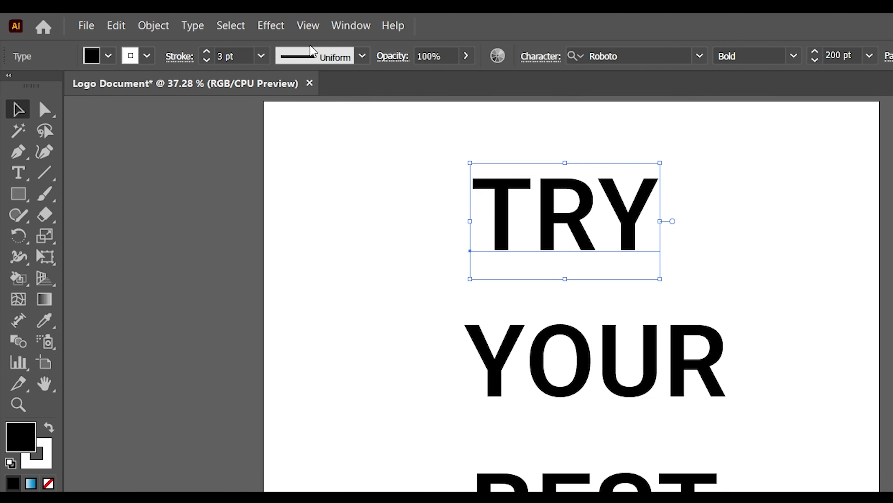
{"action": "left_click", "coordinate": [272, 28]}
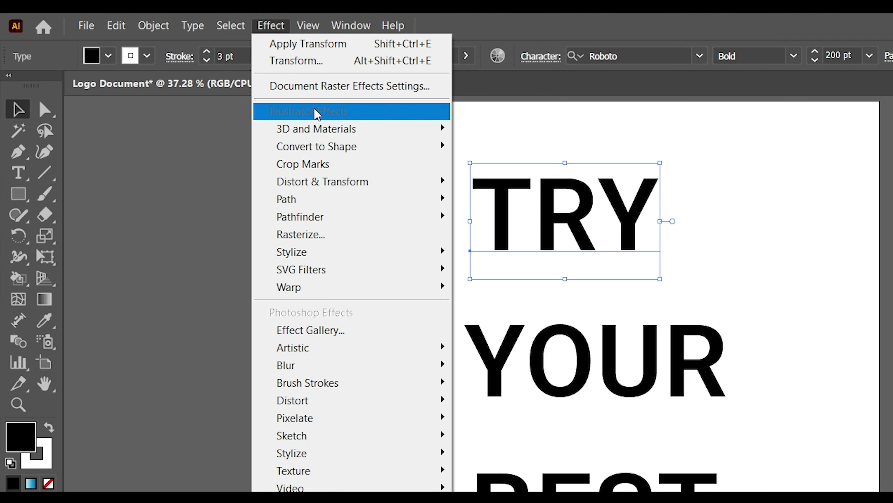
- Apply a 3D Rotate effect to TRY using the Isometric Top preset
{"action": "left_click", "coordinate": [525, 181]}
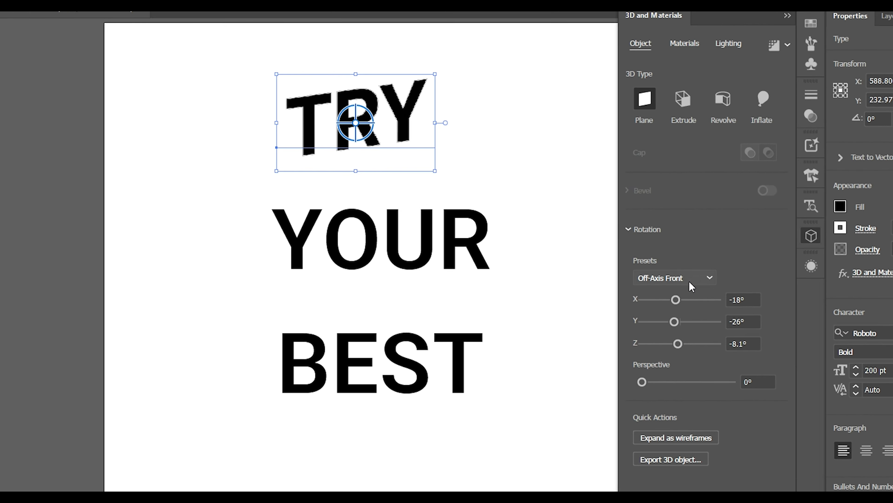
{"action": "left_click", "coordinate": [689, 281]}
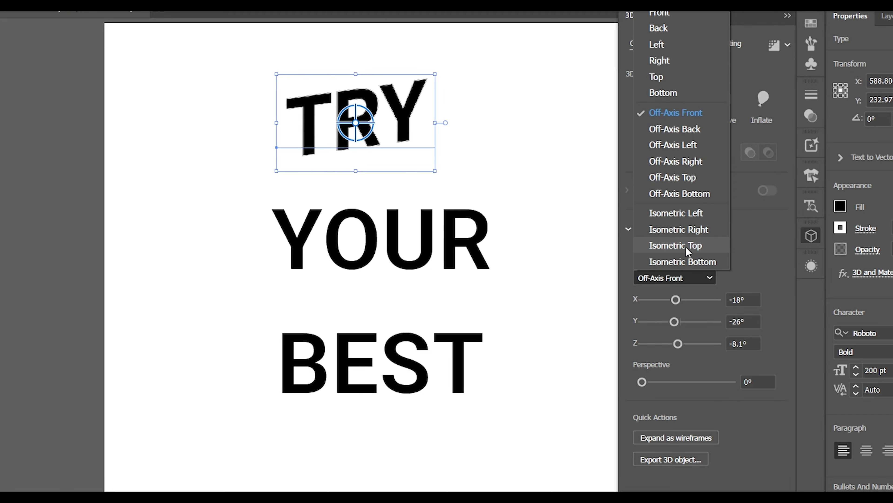
{"action": "left_click", "coordinate": [685, 245]}
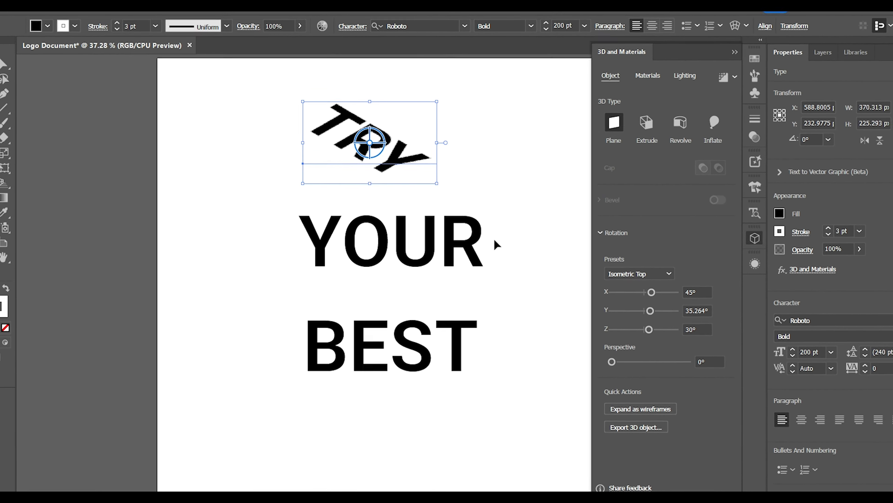
- Make YOUR a flat 3D plane rotated to Isometric Right
{"action": "left_click", "coordinate": [474, 242]}
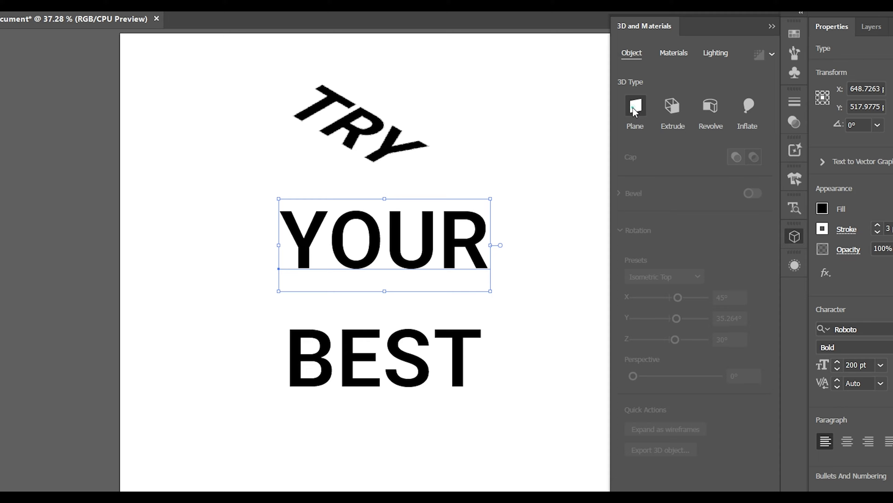
{"action": "left_click", "coordinate": [633, 108]}
{"action": "left_click", "coordinate": [700, 280]}
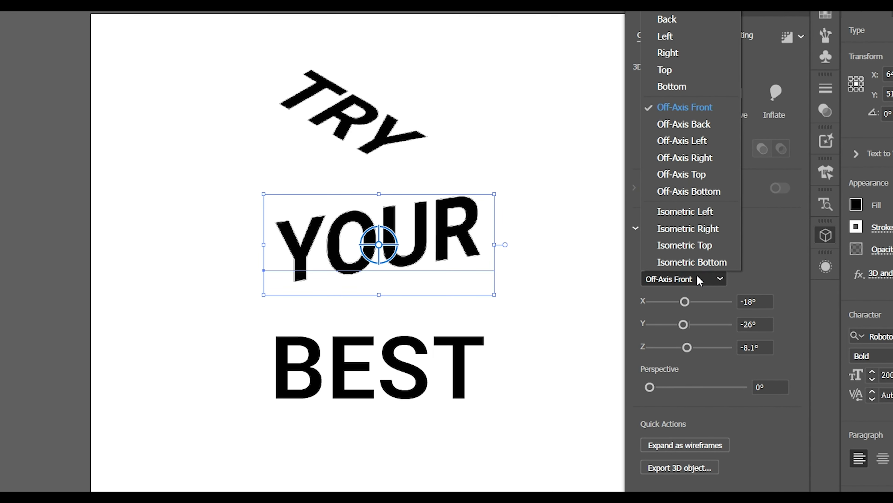
{"action": "left_click", "coordinate": [694, 229]}
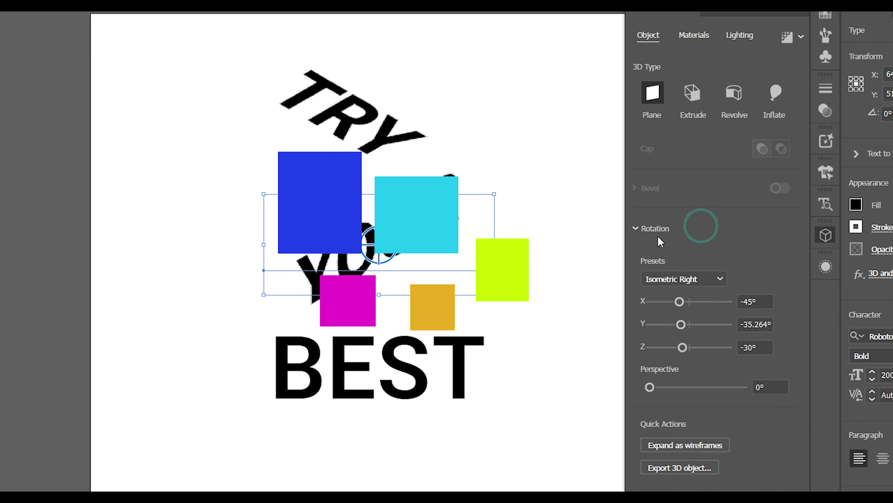
- Make BEST a flat 3D plane rotated to Isometric Left
{"action": "left_click", "coordinate": [457, 368]}
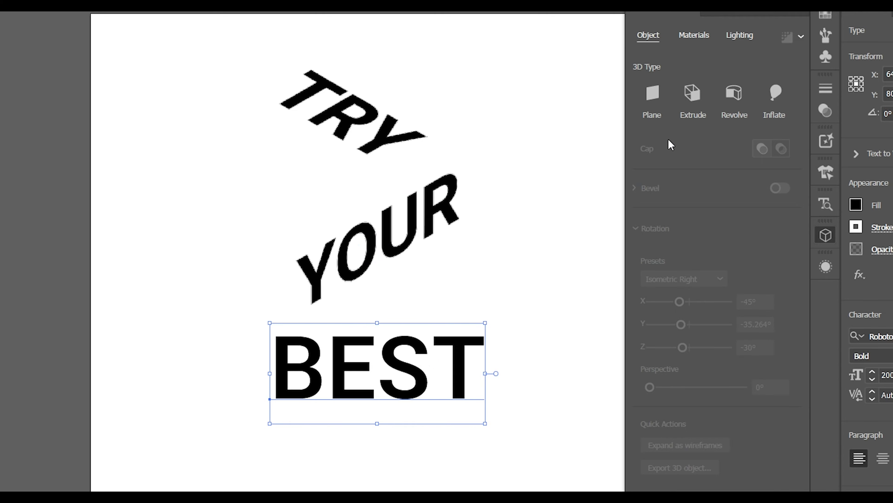
{"action": "left_click", "coordinate": [653, 104]}
{"action": "left_click", "coordinate": [702, 280]}
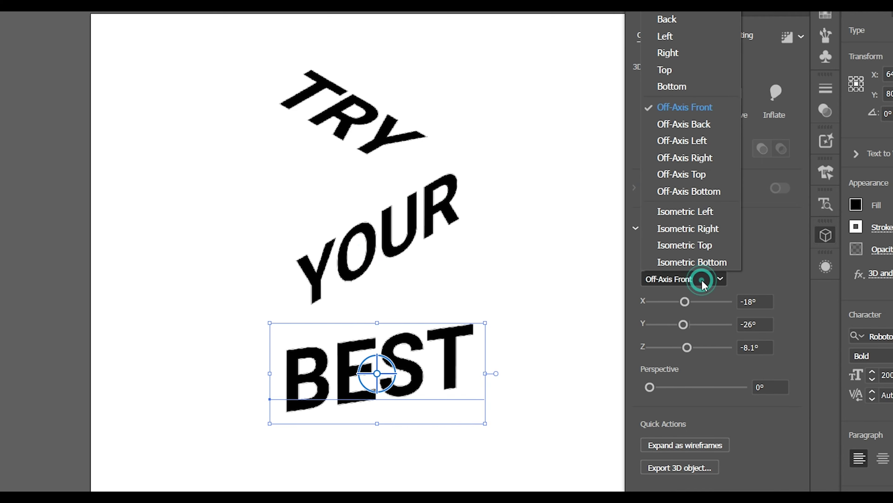
{"action": "left_click", "coordinate": [684, 211]}
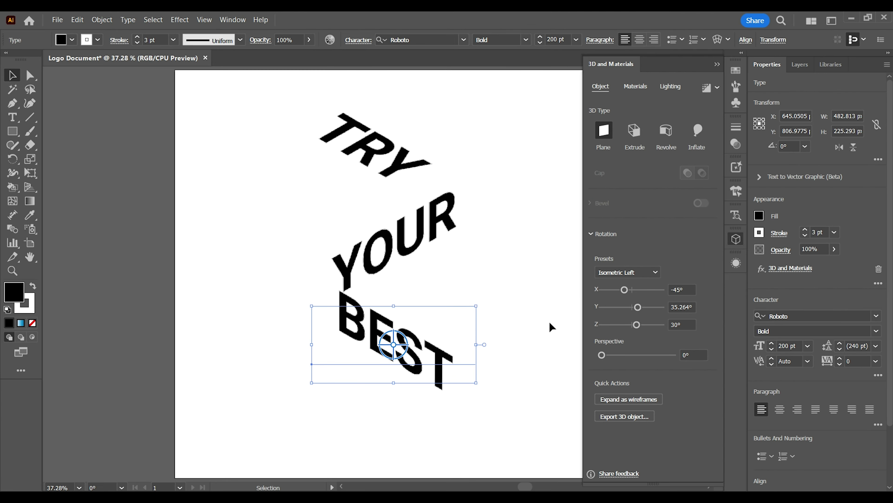
{"action": "left_click", "coordinate": [717, 65]}
- Move the rotated words aside and put YOUR and BEST back on the artboard
{"action": "left_click", "coordinate": [472, 126]}
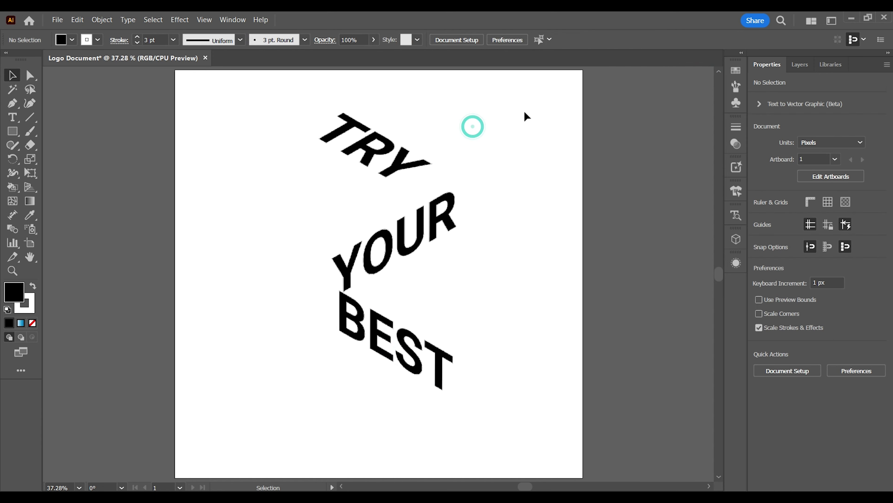
{"action": "left_click_drag", "start_coordinate": [525, 111], "coordinate": [311, 375]}
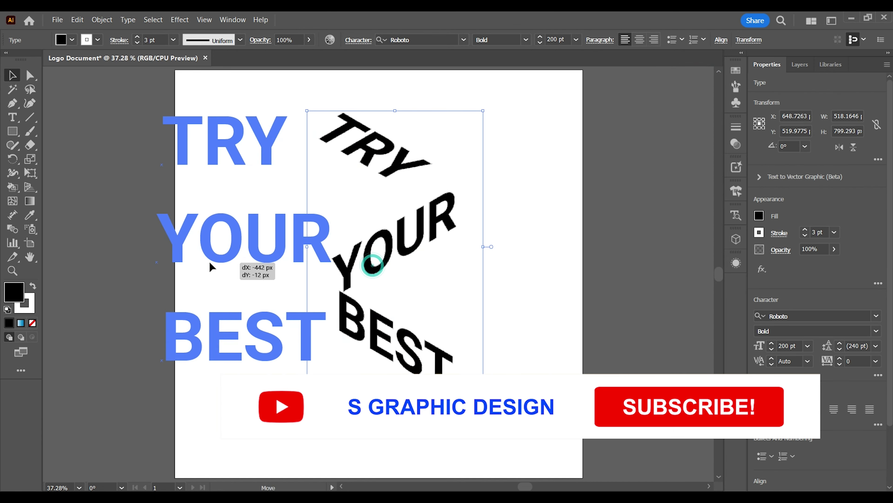
{"action": "left_click_drag", "start_coordinate": [369, 278], "coordinate": [128, 282]}
{"action": "left_click_drag", "start_coordinate": [135, 164], "coordinate": [373, 269]}
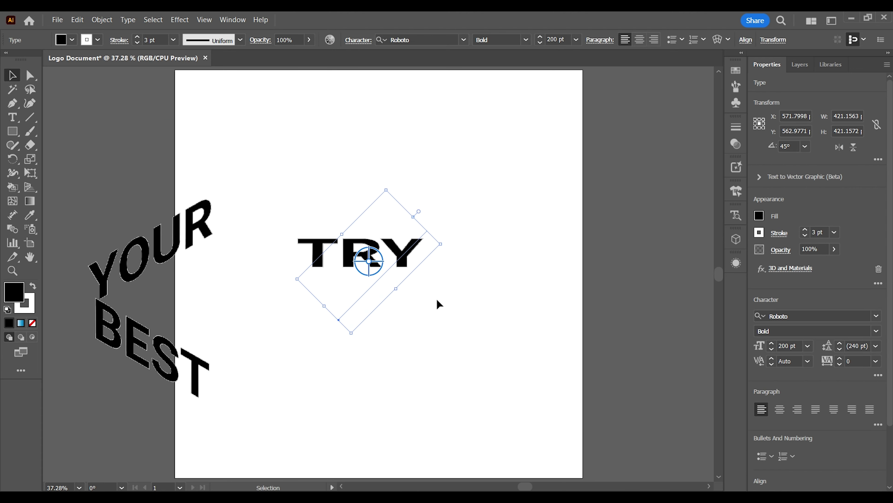
{"action": "left_click_drag", "start_coordinate": [439, 304], "coordinate": [407, 333]}
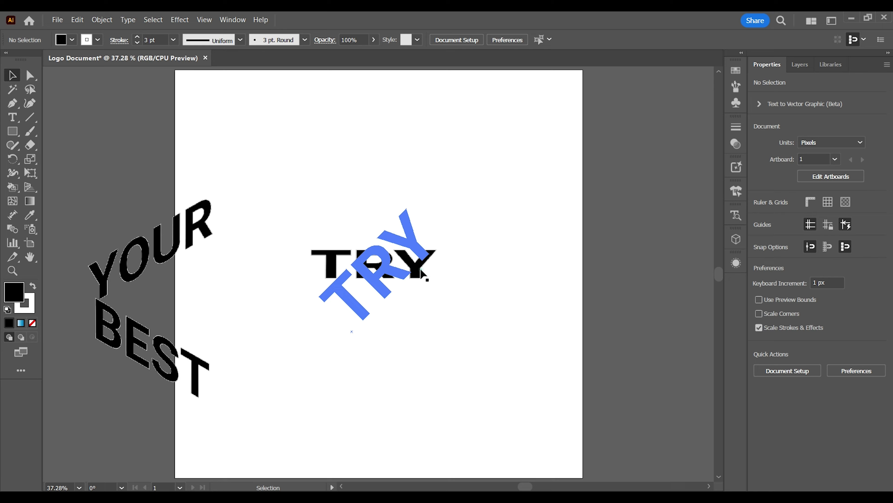
{"action": "left_click_drag", "start_coordinate": [182, 224], "coordinate": [392, 165]}
{"action": "left_click_drag", "start_coordinate": [151, 352], "coordinate": [487, 211]}
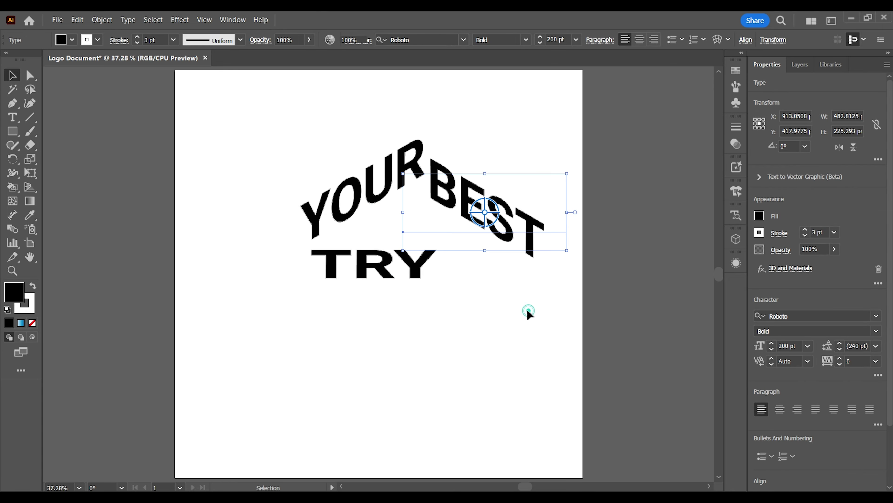
- Place BEST beside YOUR and tuck TRY beneath them, rotated to 90°
{"action": "left_click", "coordinate": [474, 366]}
{"action": "left_click_drag", "start_coordinate": [492, 247], "coordinate": [459, 304]}
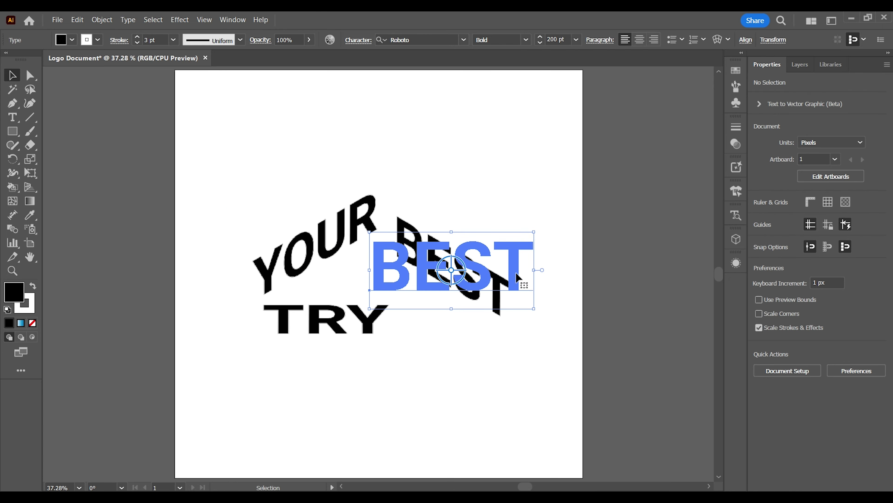
{"action": "left_click_drag", "start_coordinate": [334, 319], "coordinate": [355, 346]}
{"action": "left_click_drag", "start_coordinate": [440, 370], "coordinate": [418, 275]}
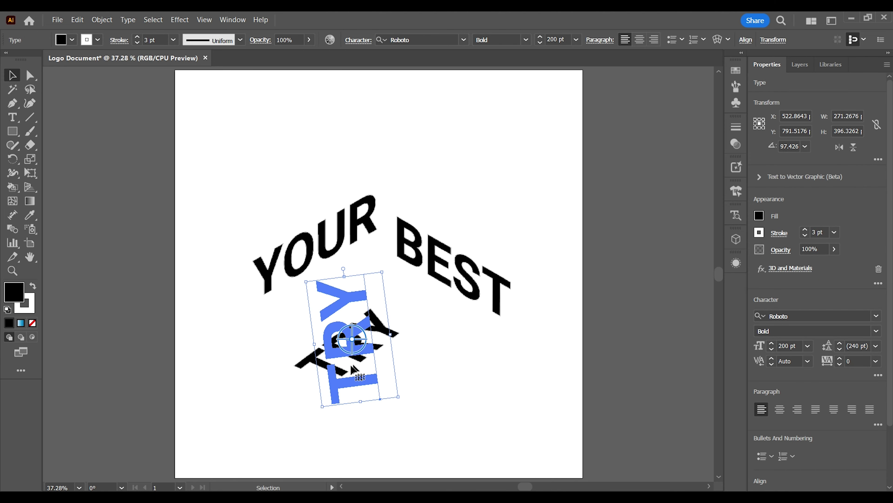
{"action": "left_click_drag", "start_coordinate": [337, 329], "coordinate": [340, 339]}
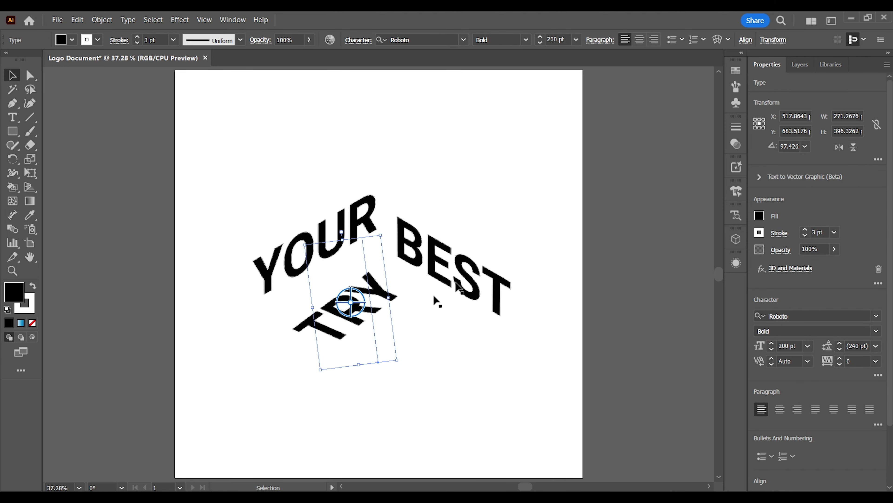
{"action": "type", "text": "90"}
{"action": "key", "text": "Return"}
- Nudge BEST slightly right and reselect TRY
{"action": "left_click", "coordinate": [457, 429]}
{"action": "left_click", "coordinate": [351, 316]}
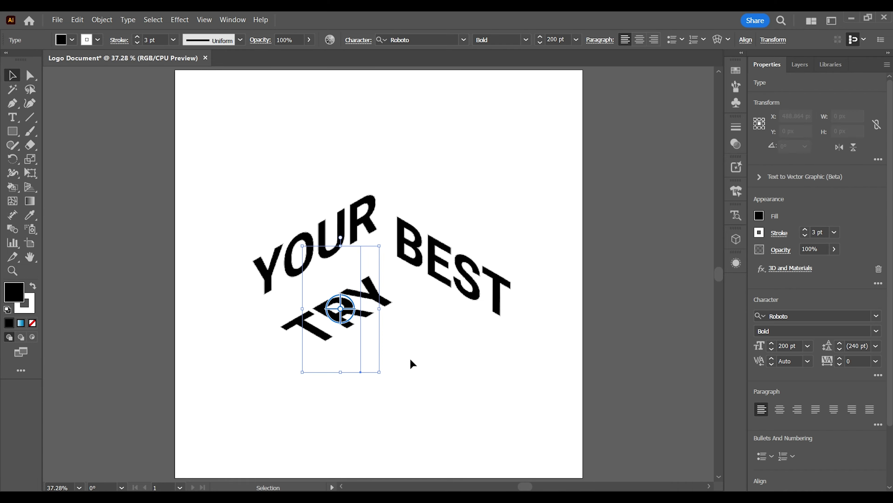
{"action": "left_click_drag", "start_coordinate": [422, 309], "coordinate": [426, 314]}
{"action": "left_click", "coordinate": [55, 250]}
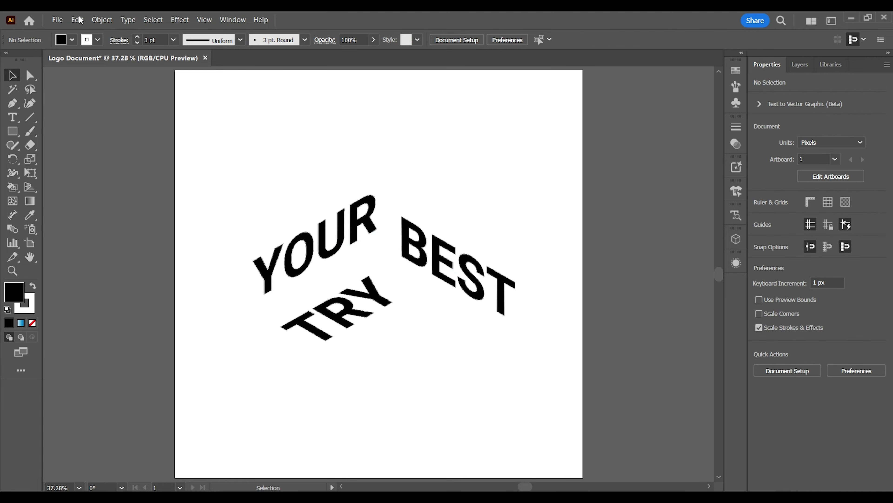
{"action": "left_click", "coordinate": [322, 327]}
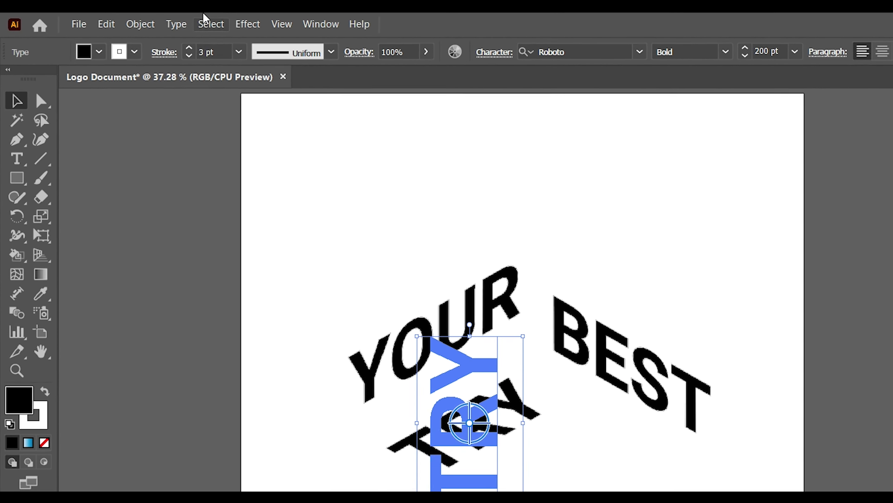
- Extrude TRY with a Transform effect: 10 copies moved 6 px vertically
{"action": "left_click", "coordinate": [264, 27]}
{"action": "left_click", "coordinate": [315, 182]}
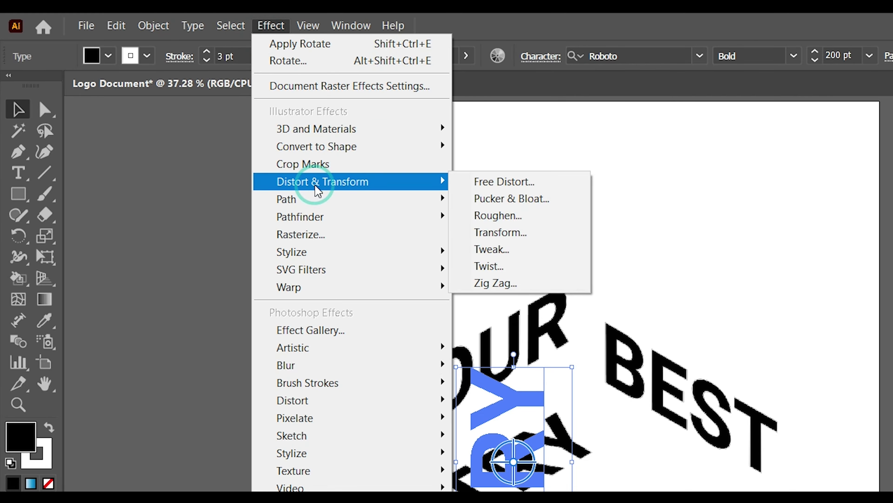
{"action": "left_click", "coordinate": [499, 232]}
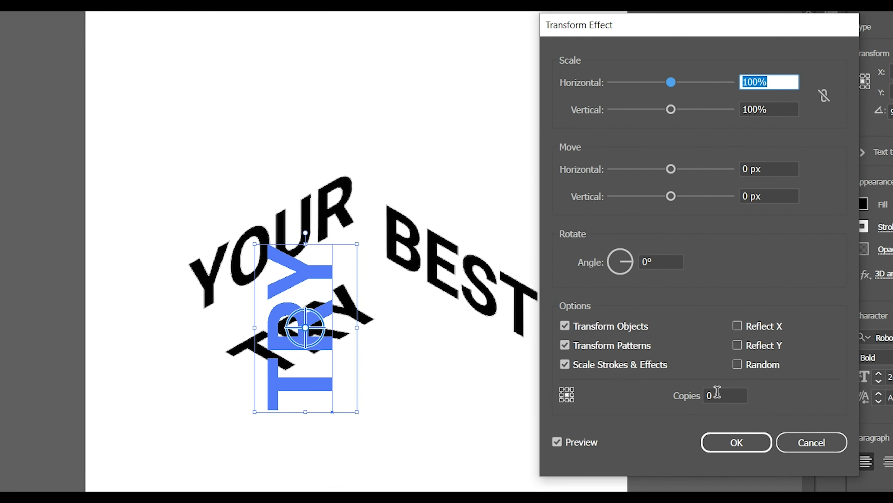
{"action": "left_click", "coordinate": [718, 396]}
{"action": "type", "text": "10"}
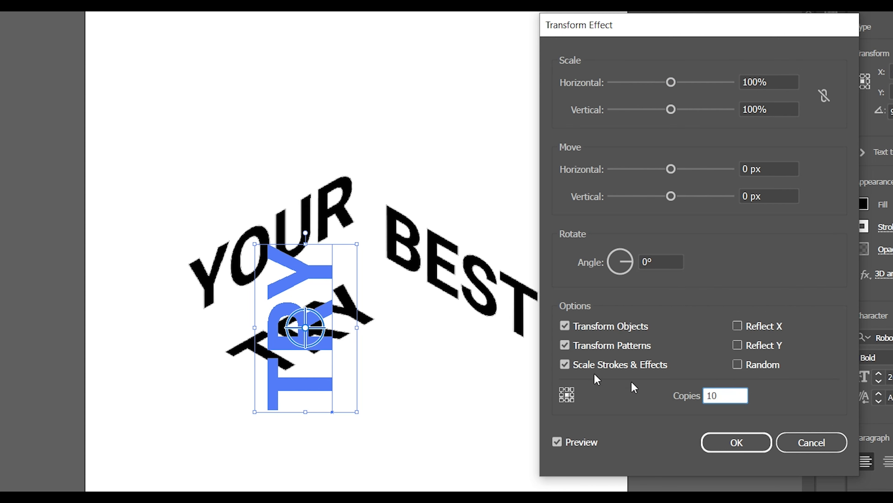
{"action": "left_click", "coordinate": [787, 194]}
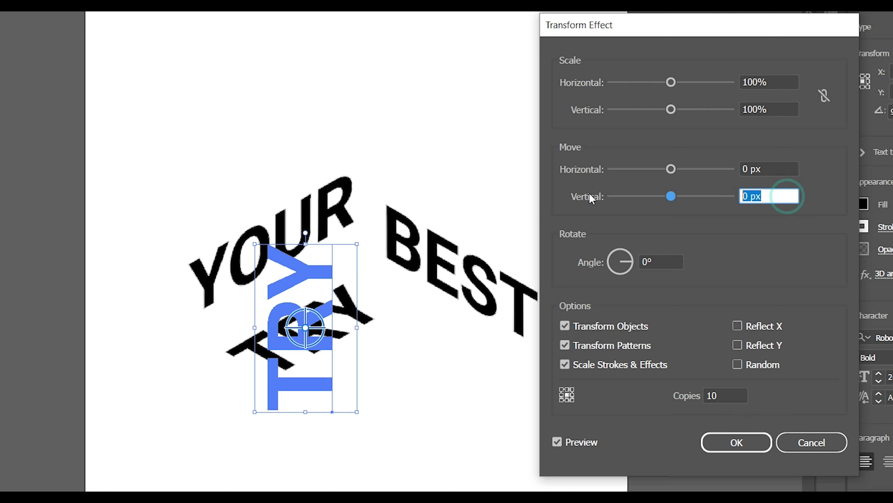
{"action": "key", "text": "Up"}
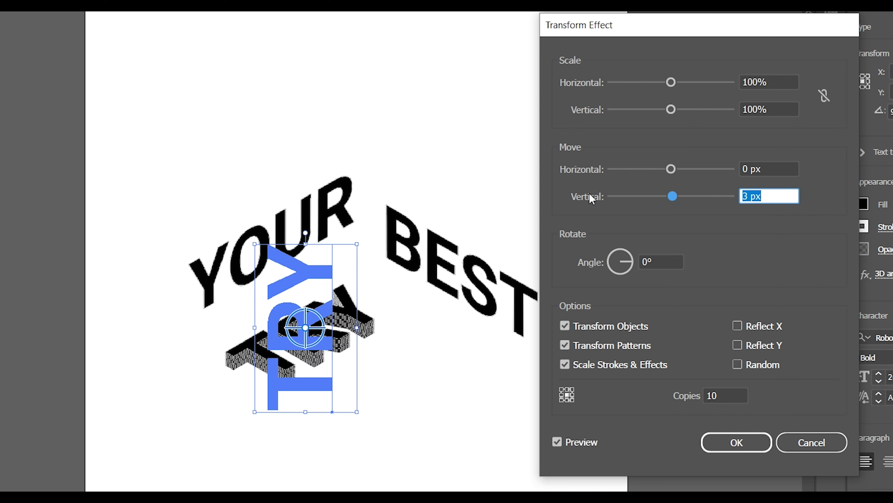
{"action": "key", "text": "Up"}
{"action": "key", "text": "Up"}
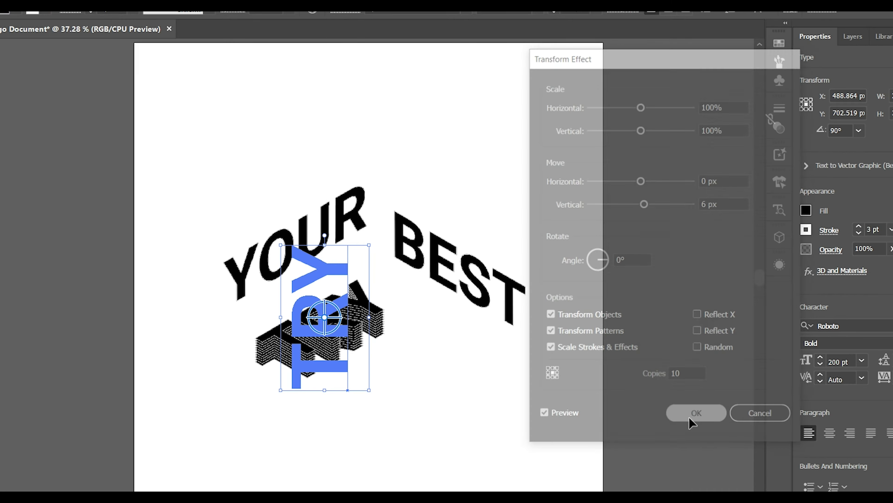
{"action": "left_click", "coordinate": [738, 443]}
{"action": "left_click", "coordinate": [482, 408]}
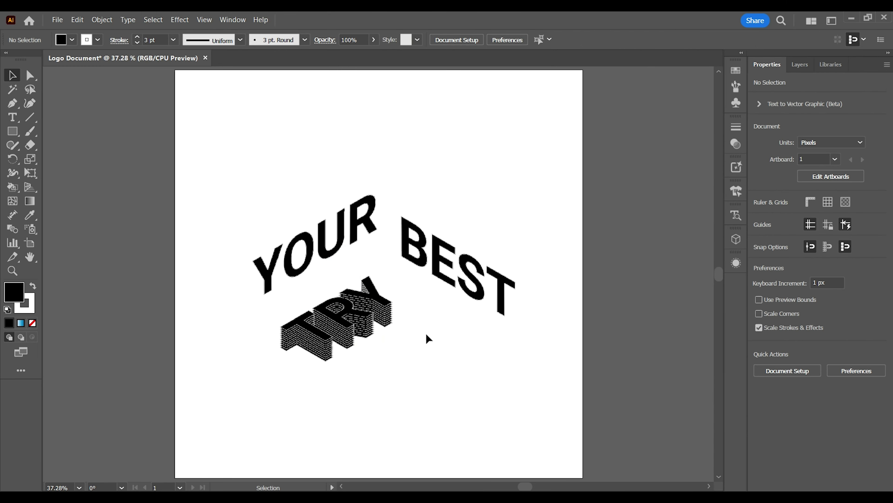
- Open YOUR's Transform effect and experiment with the horizontal offset of its copies
{"action": "left_click", "coordinate": [298, 264]}
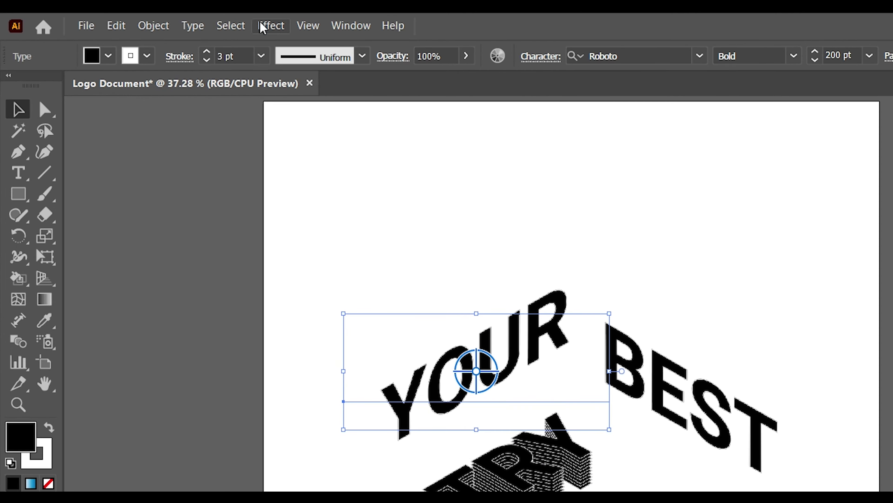
{"action": "left_click", "coordinate": [262, 28]}
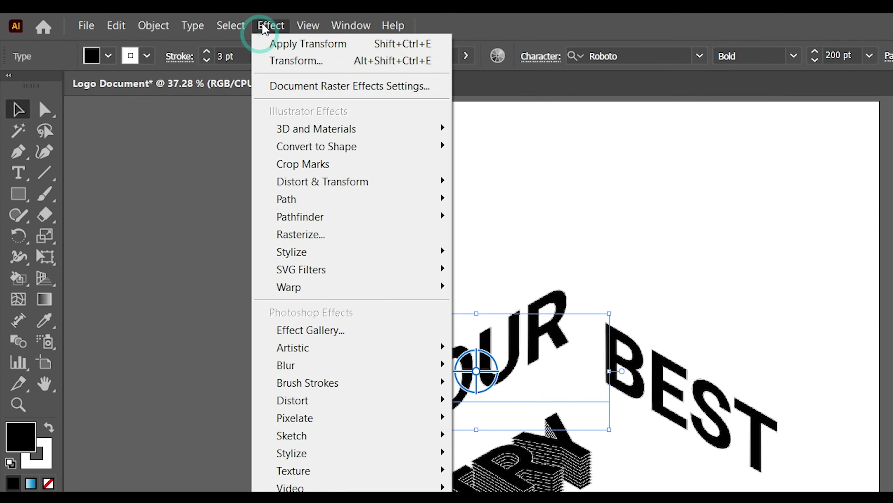
{"action": "left_click", "coordinate": [279, 60]}
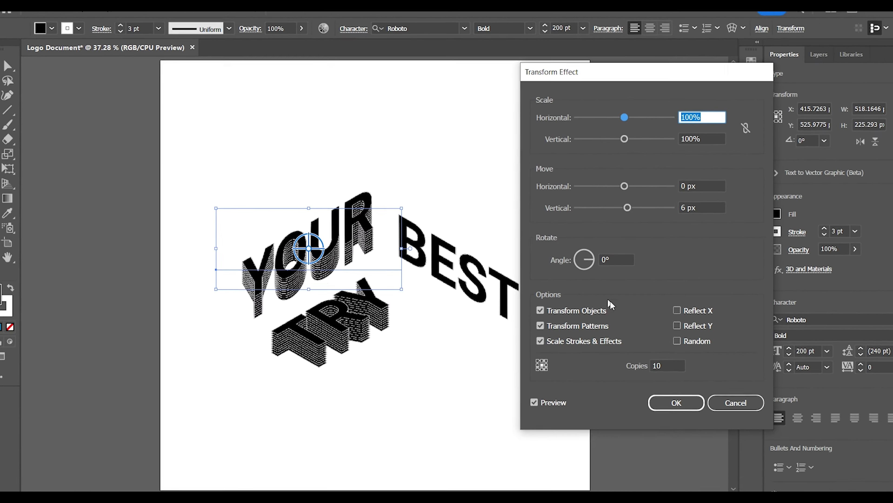
{"action": "left_click", "coordinate": [774, 172]}
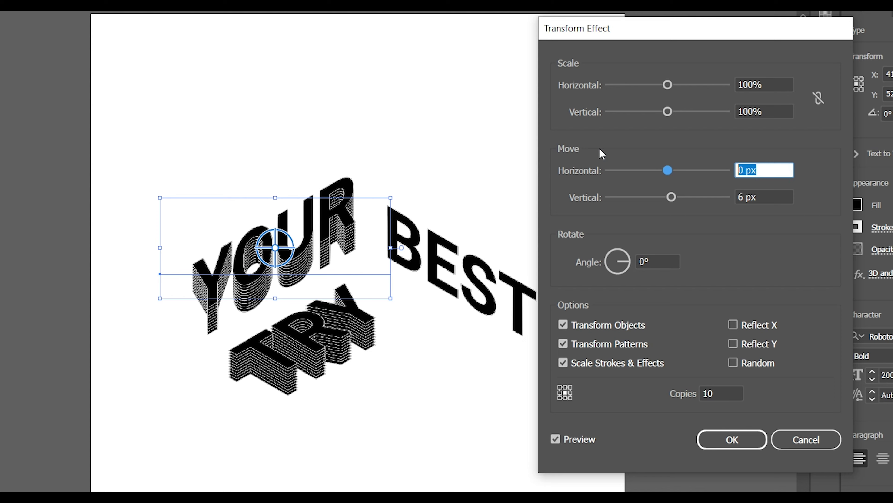
{"action": "key", "text": "Up"}
{"action": "key", "text": "Down"}
{"action": "key", "text": "Down"}
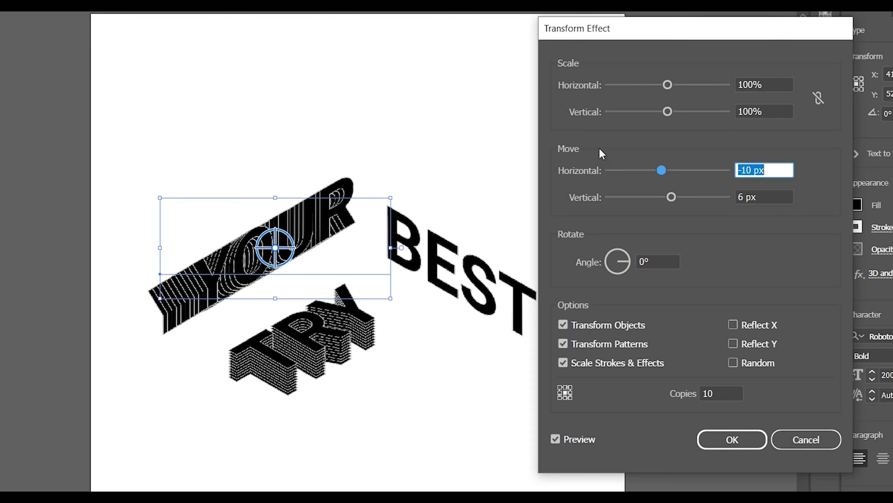
{"action": "key", "text": "Down"}
{"action": "key", "text": "Down"}
{"action": "key", "text": "Down"}
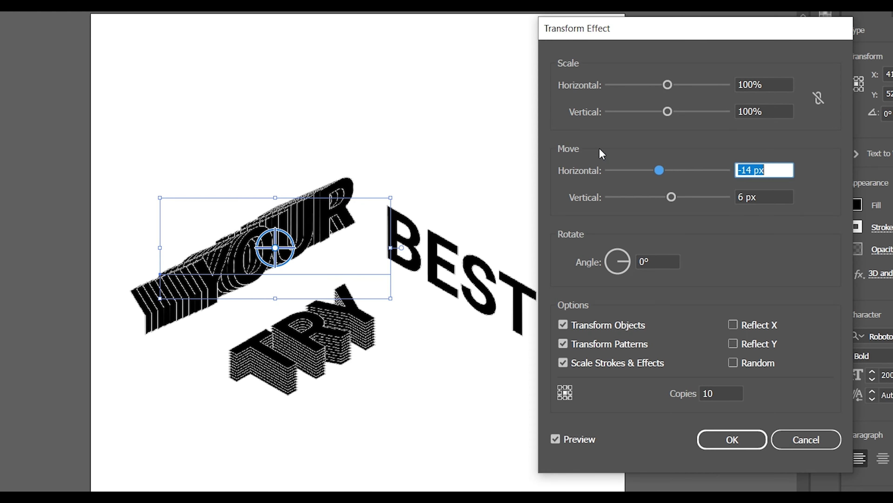
{"action": "key", "text": "Down"}
{"action": "key", "text": "Down"}
{"action": "key", "text": "Down"}
{"action": "key", "text": "Down"}
{"action": "key", "text": "Down"}
{"action": "key", "text": "Down"}
{"action": "key", "text": "Down"}
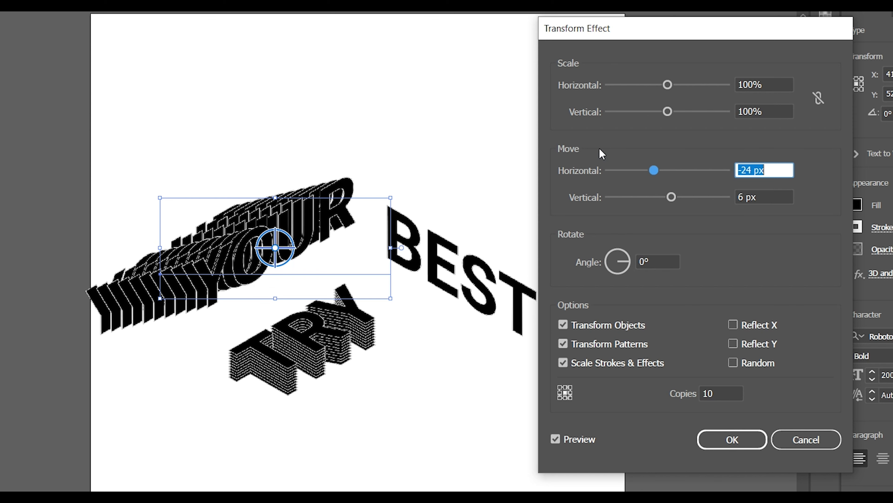
{"action": "key", "text": "Down"}
{"action": "key", "text": "Down"}
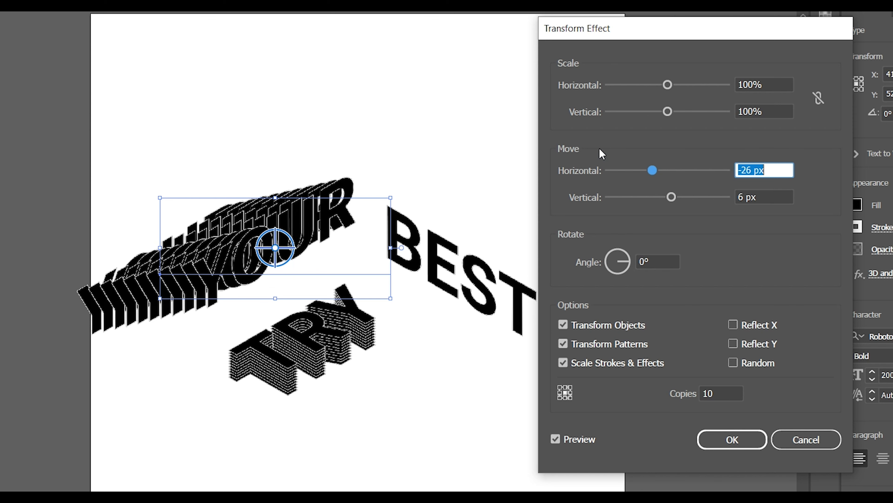
{"action": "key", "text": "Down"}
{"action": "key", "text": "Down"}
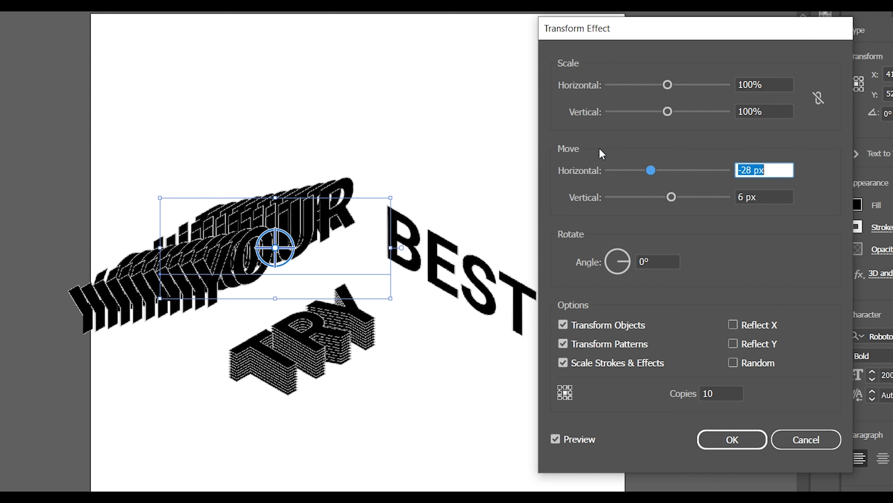
{"action": "key", "text": "Up"}
{"action": "key", "text": "shift+Up"}
{"action": "key", "text": "Up"}
{"action": "key", "text": "Up"}
{"action": "key", "text": "Up"}
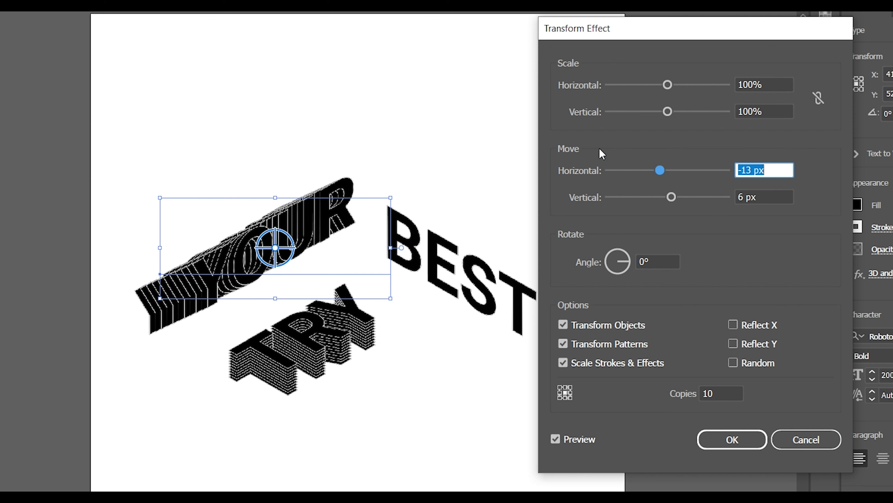
{"action": "key", "text": "Up"}
{"action": "key", "text": "Up"}
{"action": "key", "text": "Up"}
{"action": "key", "text": "Up"}
{"action": "key", "text": "Up"}
{"action": "key", "text": "Up"}
{"action": "key", "text": "Up"}
{"action": "key", "text": "Up"}
{"action": "key", "text": "Up"}
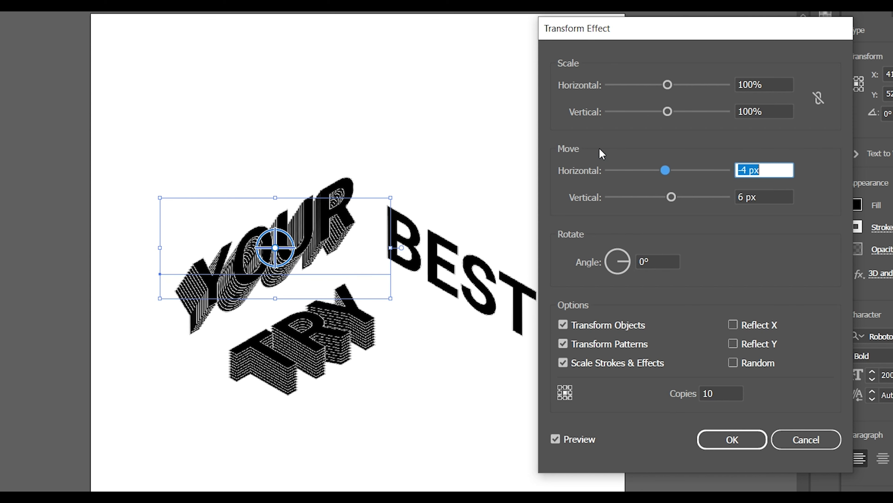
{"action": "key", "text": "Up"}
{"action": "key", "text": "Up"}
{"action": "key", "text": "Up"}
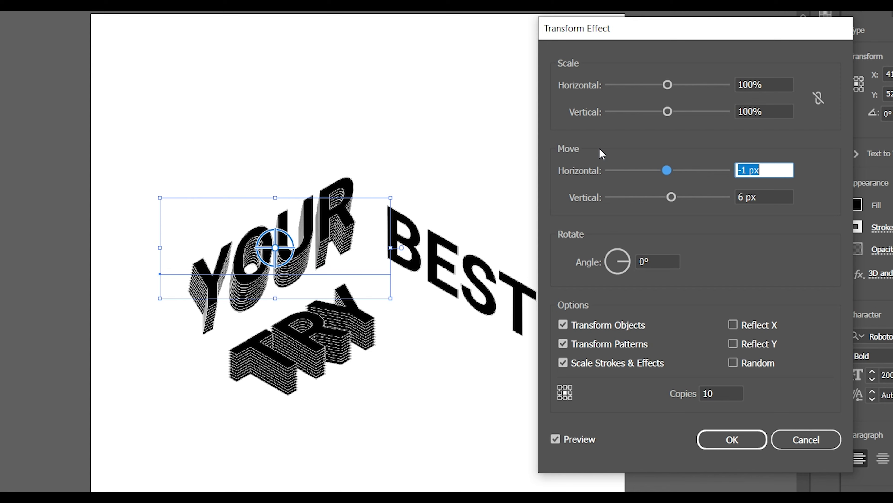
{"action": "key", "text": "Up"}
{"action": "key", "text": "Up"}
{"action": "key", "text": "Up"}
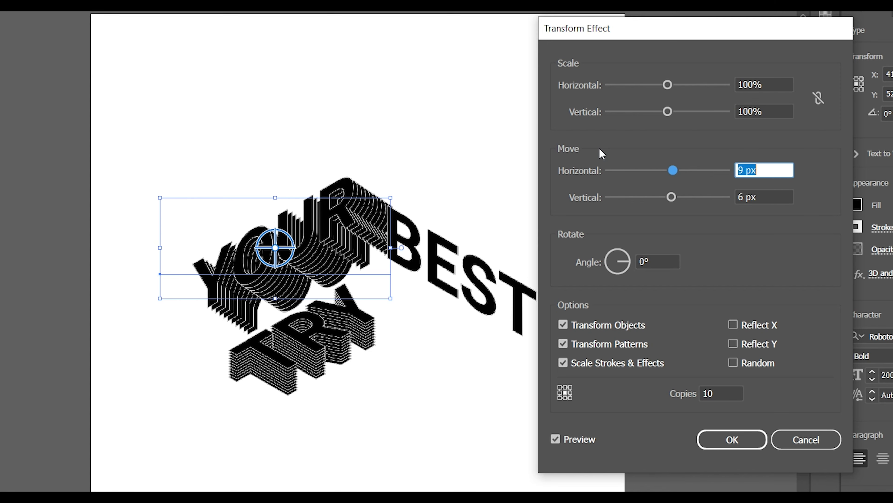
{"action": "key", "text": "Up"}
{"action": "key", "text": "Down"}
{"action": "key", "text": "Down"}
{"action": "key", "text": "Down"}
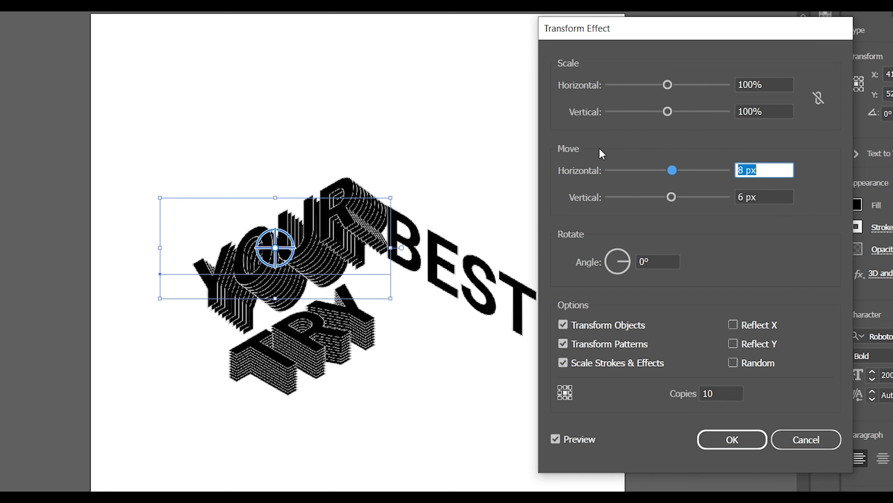
{"action": "key", "text": "Down"}
{"action": "key", "text": "Down"}
{"action": "key", "text": "Down"}
{"action": "key", "text": "Down"}
{"action": "key", "text": "Down"}
{"action": "key", "text": "Down"}
{"action": "key", "text": "Down"}
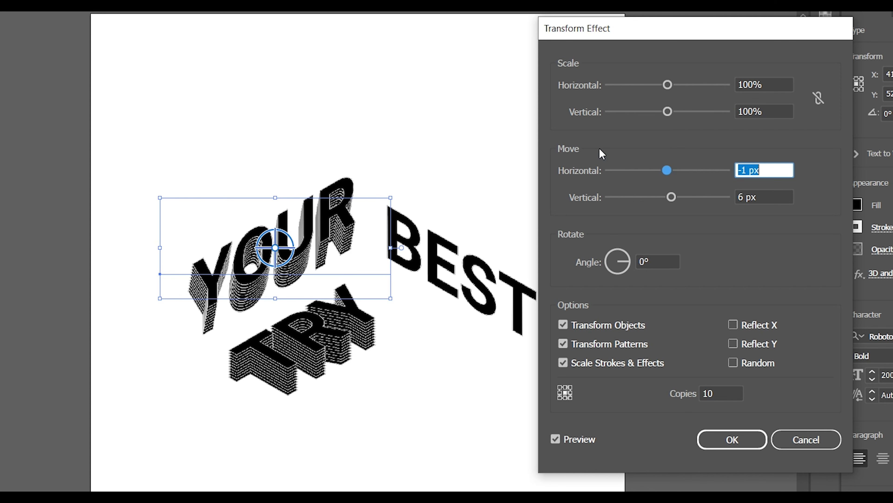
{"action": "key", "text": "Down"}
{"action": "key", "text": "Down"}
{"action": "key", "text": "Down"}
{"action": "key", "text": "Down"}
{"action": "key", "text": "Down"}
{"action": "key", "text": "Down"}
{"action": "key", "text": "Down"}
{"action": "key", "text": "Down"}
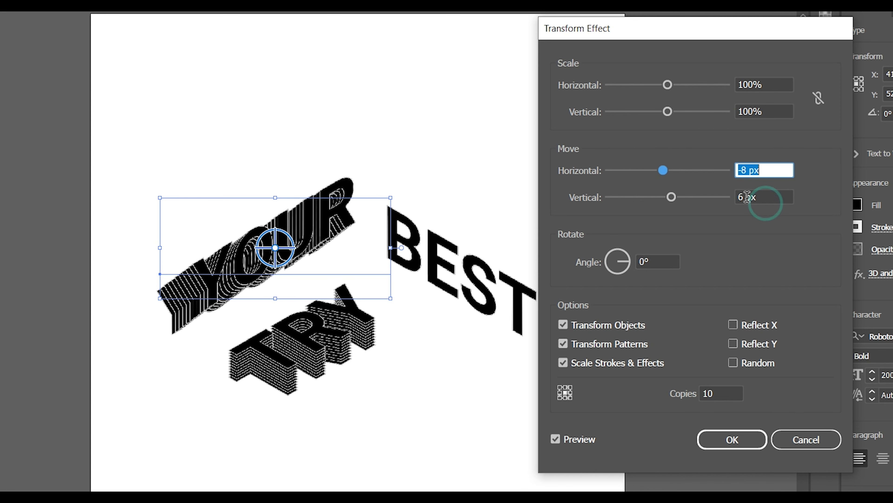
- Settle YOUR's 10 copies at -8 px horizontal and -5 px vertical, and apply
{"action": "left_click", "coordinate": [767, 199]}
{"action": "key", "text": "Up"}
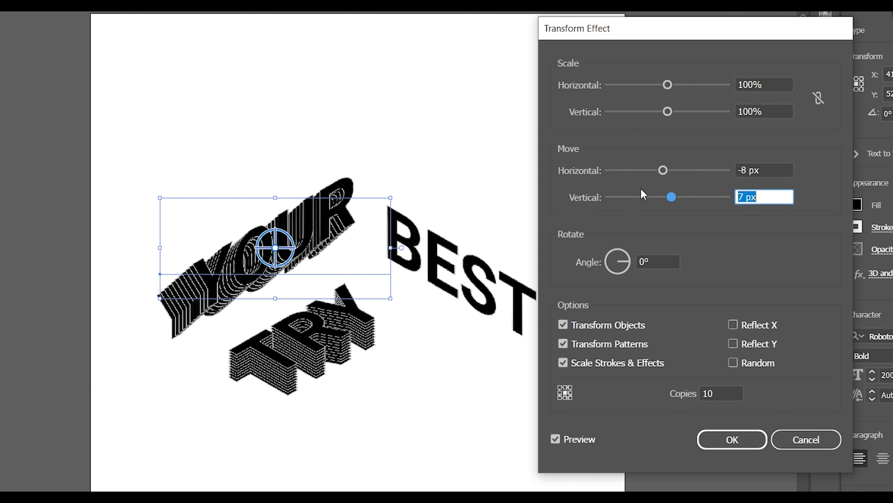
{"action": "key", "text": "Up"}
{"action": "key", "text": "Down"}
{"action": "key", "text": "Down"}
{"action": "key", "text": "Down"}
{"action": "key", "text": "Down"}
{"action": "key", "text": "Down"}
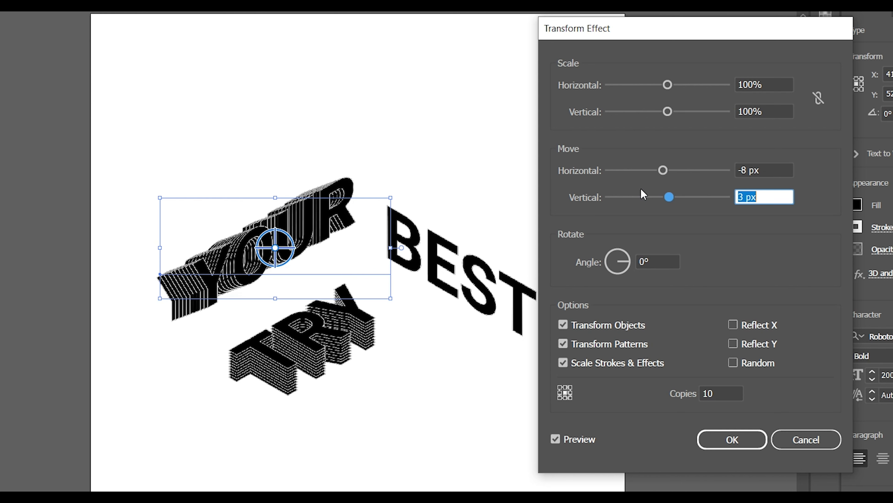
{"action": "key", "text": "Down"}
{"action": "key", "text": "Down"}
{"action": "key", "text": "Down"}
{"action": "key", "text": "Down"}
{"action": "key", "text": "Down"}
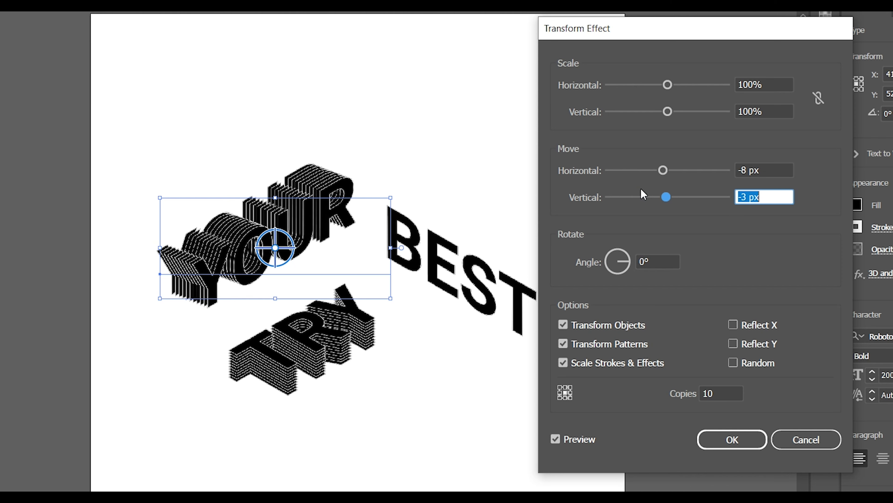
{"action": "key", "text": "Down"}
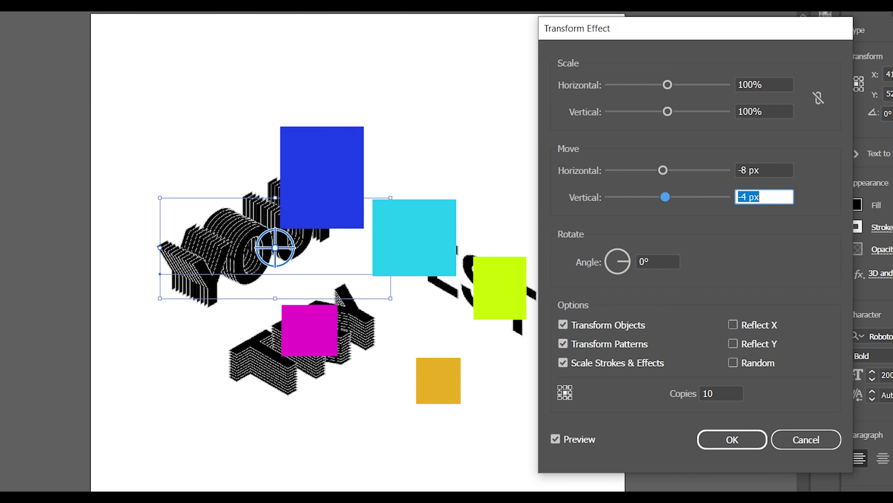
{"action": "key", "text": "shift+Tab"}
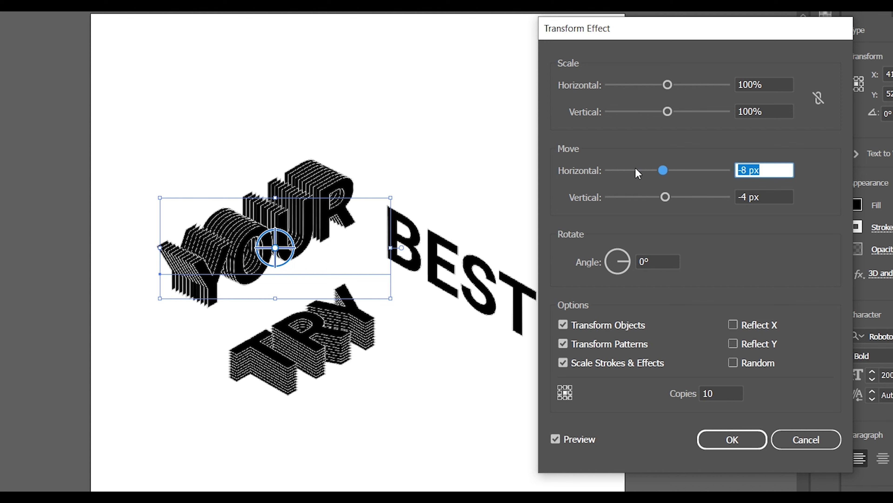
{"action": "key", "text": "Up"}
{"action": "key", "text": "Up"}
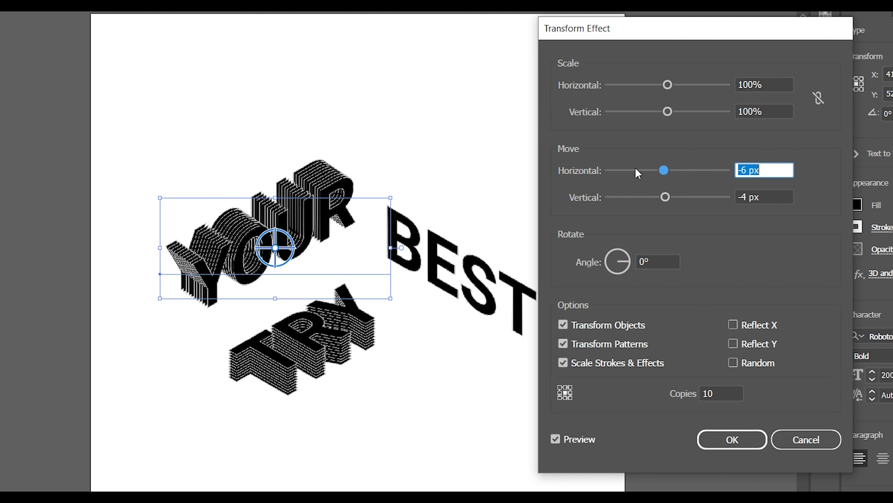
{"action": "key", "text": "Down"}
{"action": "key", "text": "Down"}
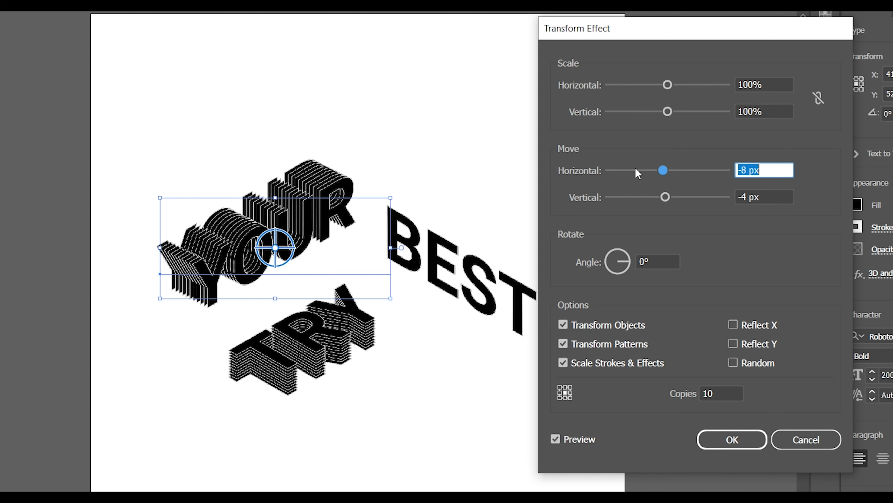
{"action": "left_click", "coordinate": [768, 199]}
{"action": "key", "text": "Down"}
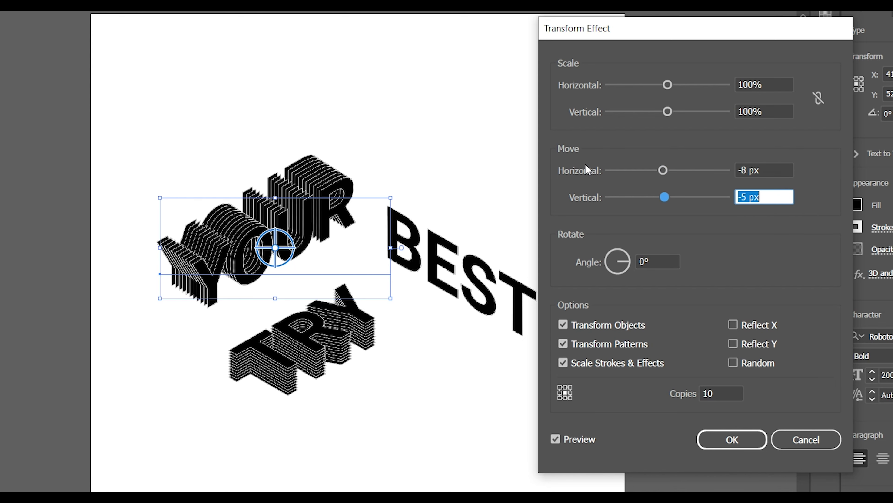
{"action": "left_click", "coordinate": [421, 352]}
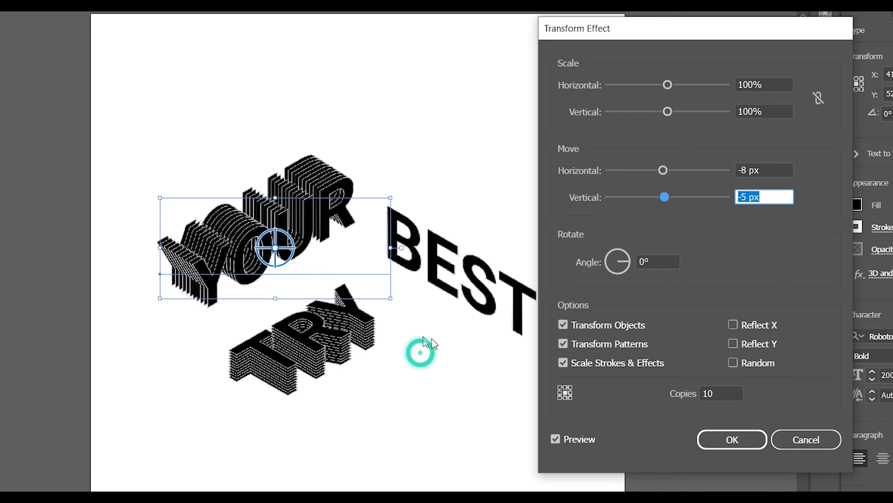
{"action": "left_click", "coordinate": [716, 448]}
{"action": "left_click", "coordinate": [459, 375]}
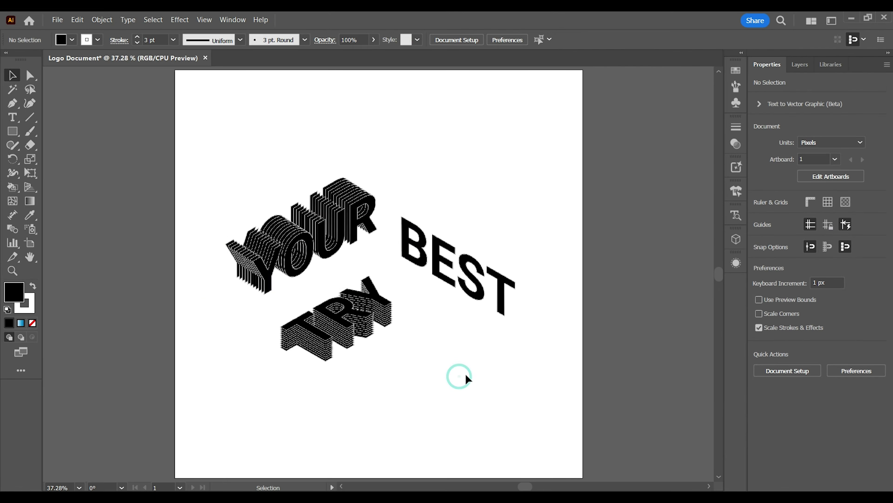
- Open BEST's Transform effect and adjust the vertical offset of its copies
{"action": "left_click", "coordinate": [443, 272]}
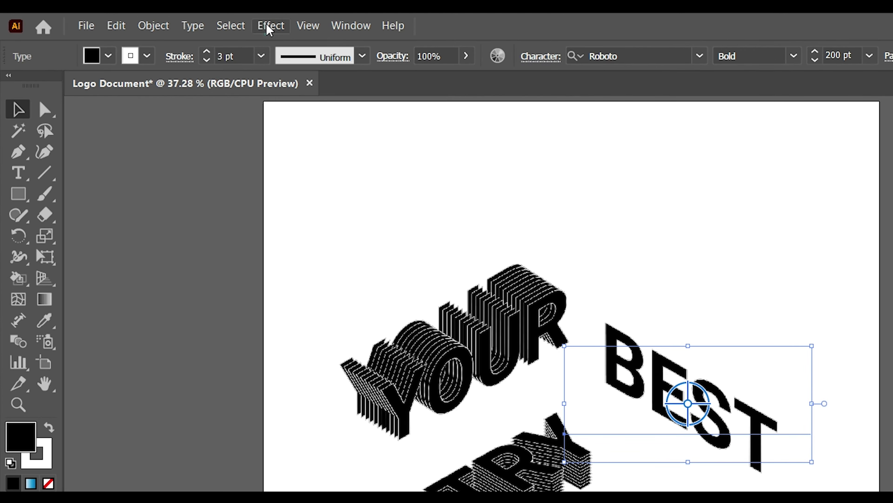
{"action": "left_click", "coordinate": [180, 19]}
{"action": "left_click", "coordinate": [278, 61]}
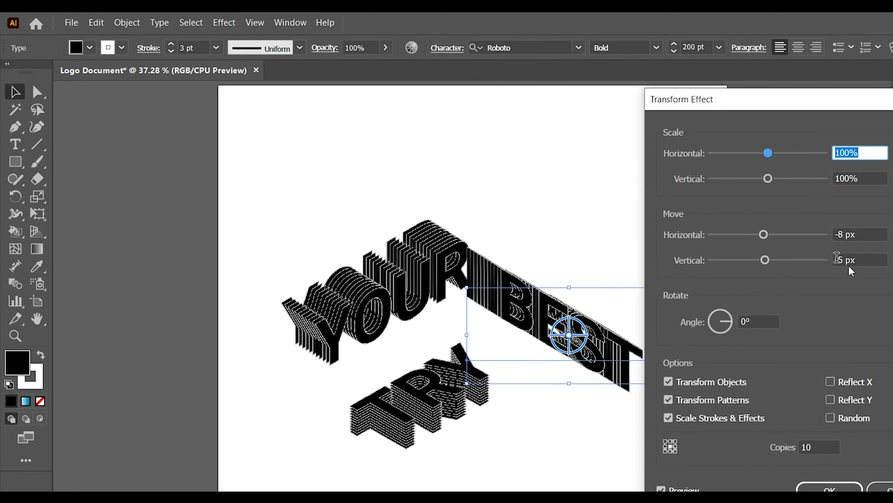
{"action": "left_click", "coordinate": [717, 205]}
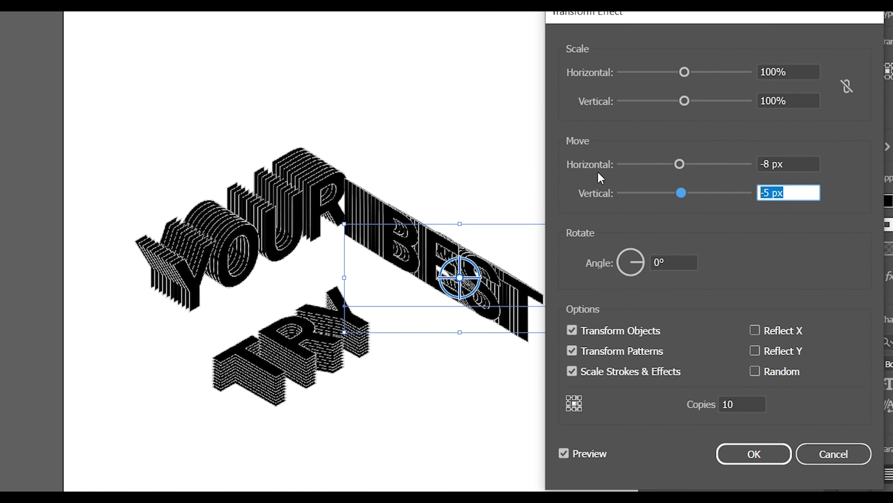
{"action": "key", "text": "Up"}
{"action": "key", "text": "Up"}
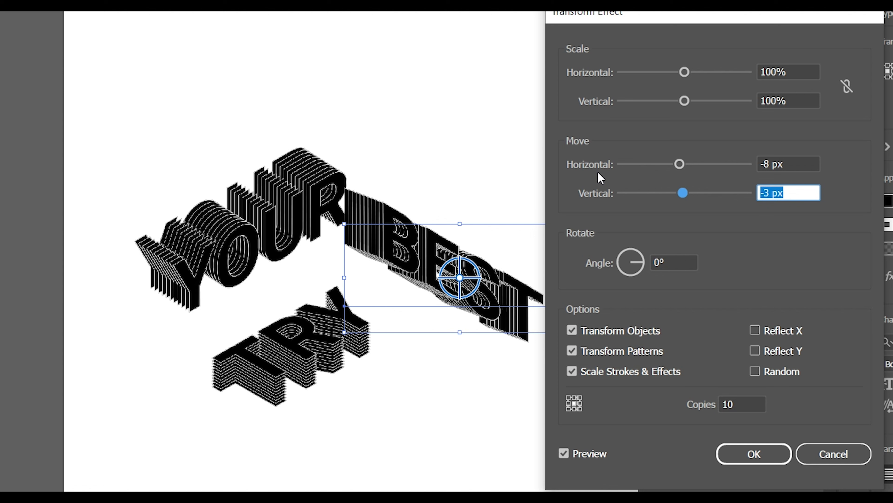
{"action": "key", "text": "Down"}
{"action": "key", "text": "Down"}
{"action": "key", "text": "Down"}
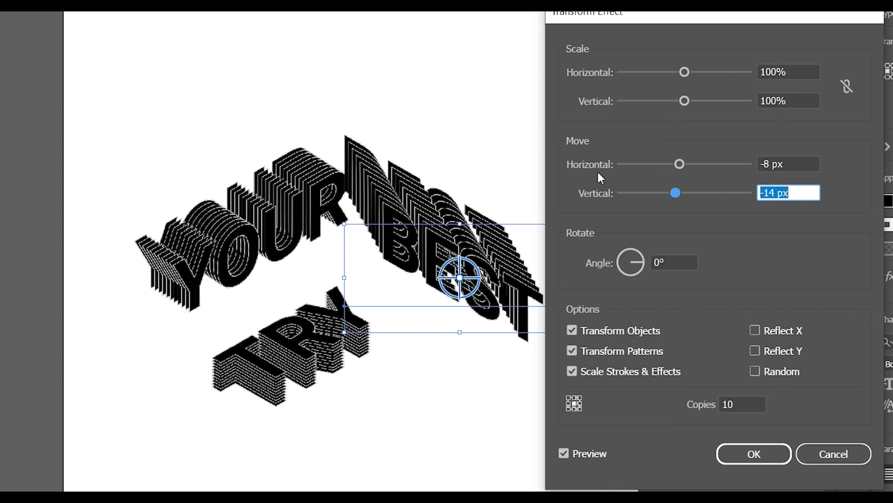
{"action": "key", "text": "Up"}
{"action": "key", "text": "Up"}
{"action": "key", "text": "Up"}
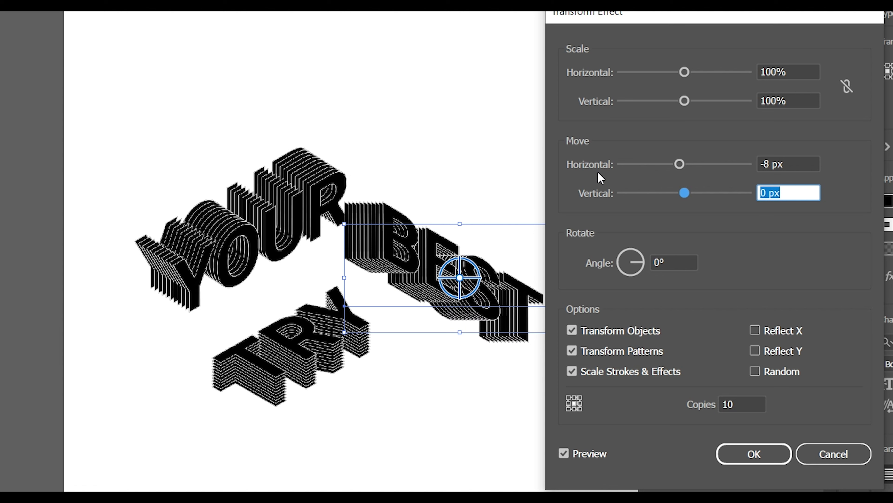
- Set BEST's horizontal offset to 8 px with 10 copies and confirm
{"action": "left_click", "coordinate": [788, 164]}
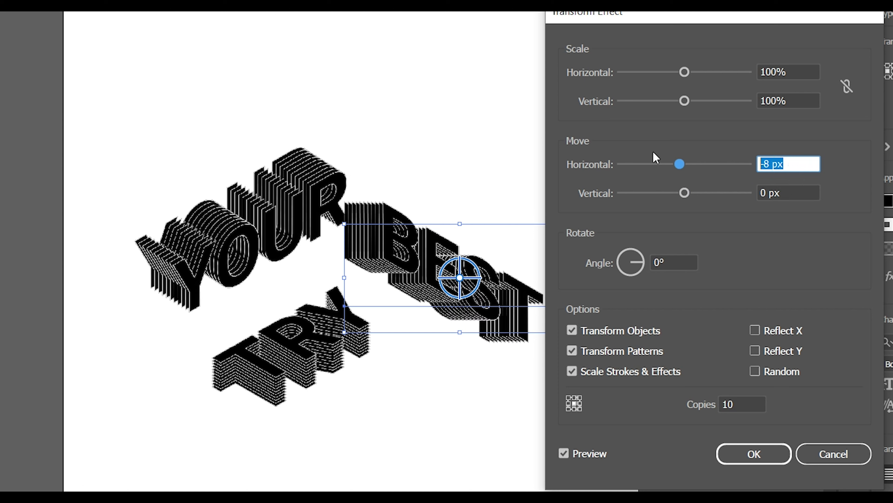
{"action": "key", "text": "Up"}
{"action": "key", "text": "Up"}
{"action": "key", "text": "Up"}
{"action": "key", "text": "Up"}
{"action": "key", "text": "Up"}
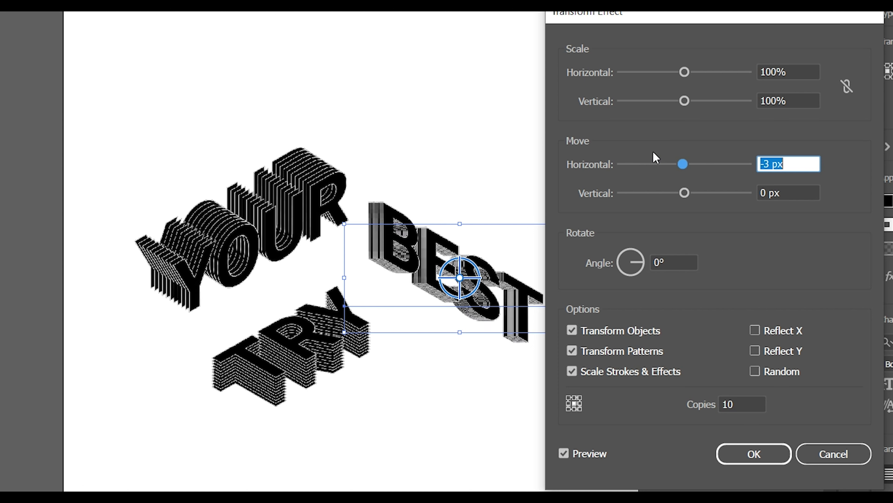
{"action": "key", "text": "Up"}
{"action": "key", "text": "Up"}
{"action": "key", "text": "Up"}
{"action": "key", "text": "Up"}
{"action": "key", "text": "Up"}
{"action": "key", "text": "Up"}
{"action": "key", "text": "Up"}
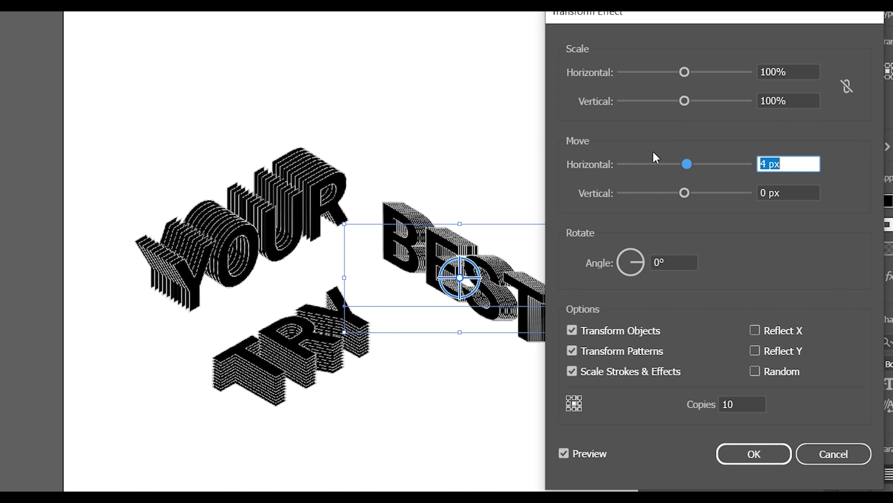
{"action": "key", "text": "Up"}
{"action": "key", "text": "Up"}
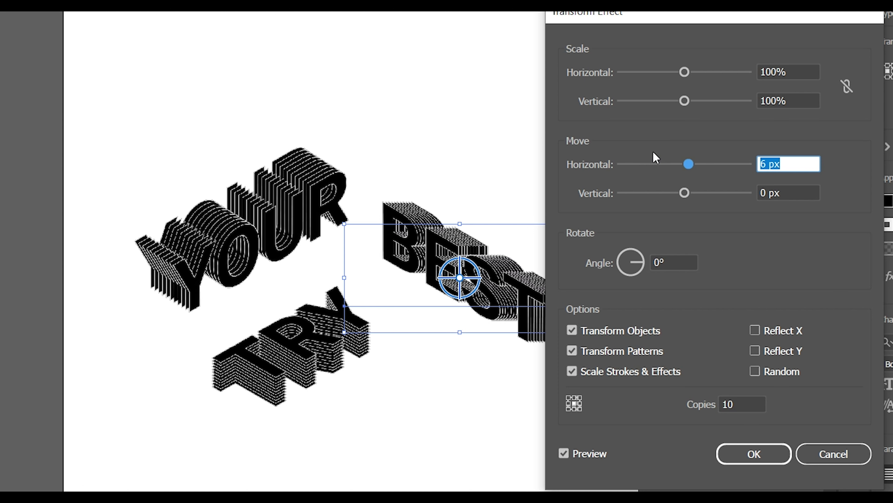
{"action": "key", "text": "Up"}
{"action": "key", "text": "Up"}
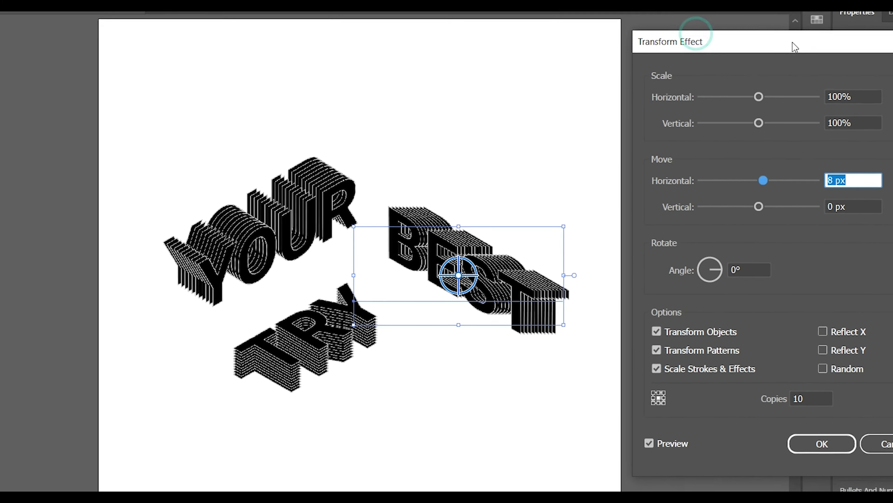
{"action": "left_click", "coordinate": [742, 405]}
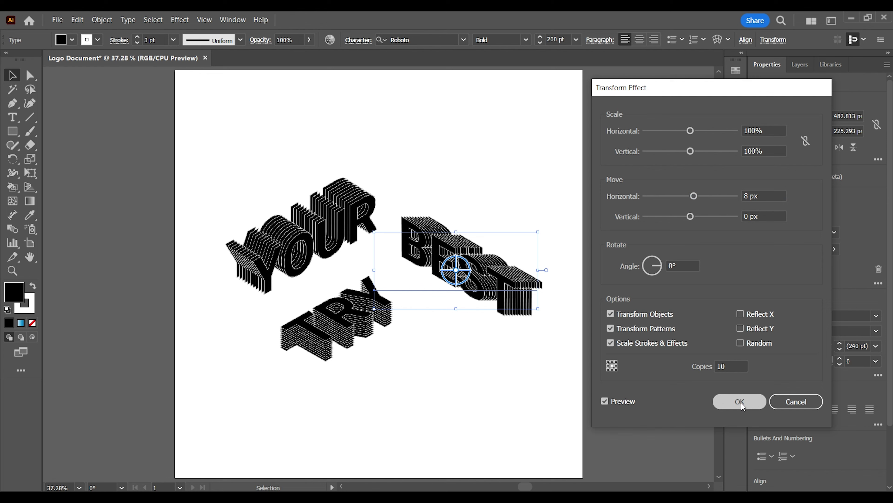
- Apply BEST's extrusion, then give YOUR a blue fill and yellow stroke
{"action": "left_click", "coordinate": [411, 388]}
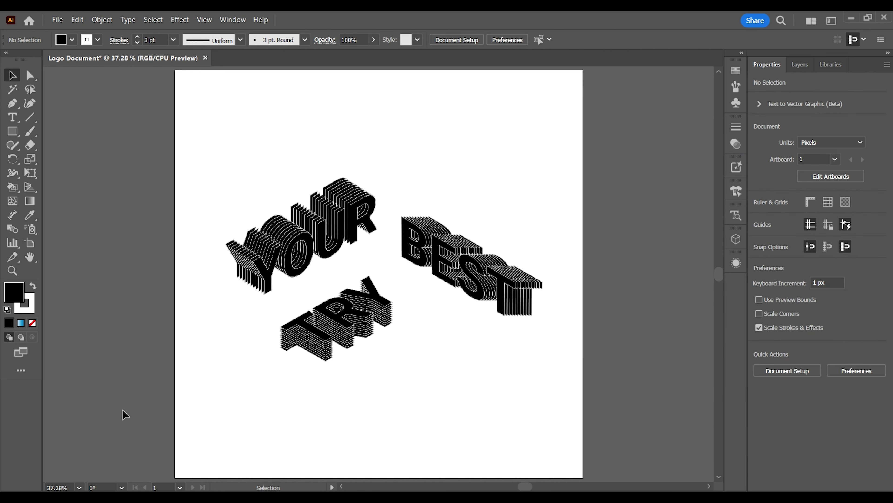
{"action": "left_click", "coordinate": [295, 259]}
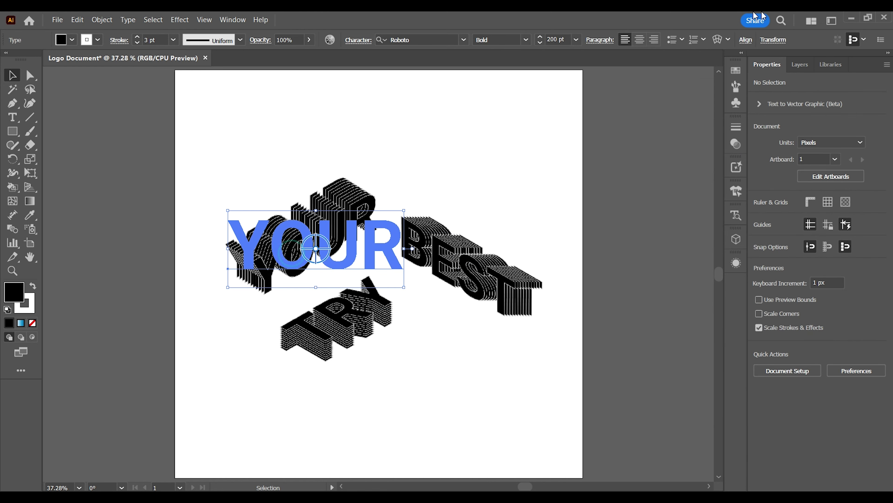
{"action": "left_click", "coordinate": [454, 138]}
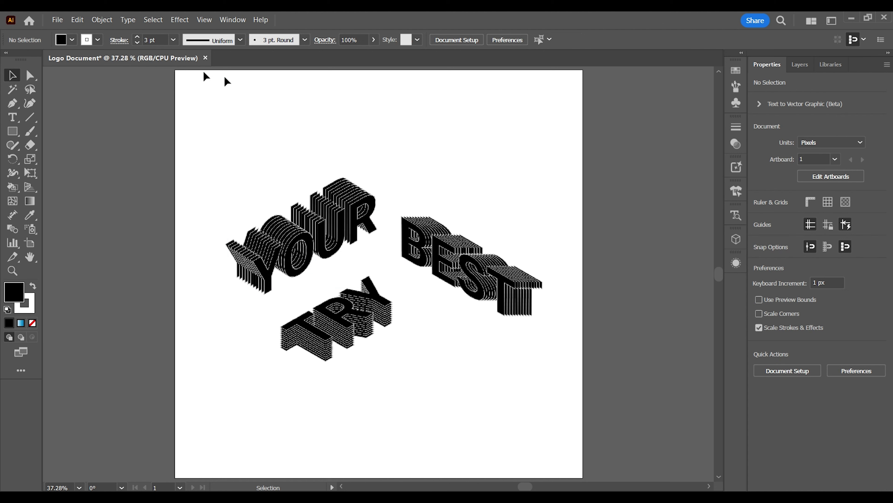
{"action": "left_click", "coordinate": [294, 262]}
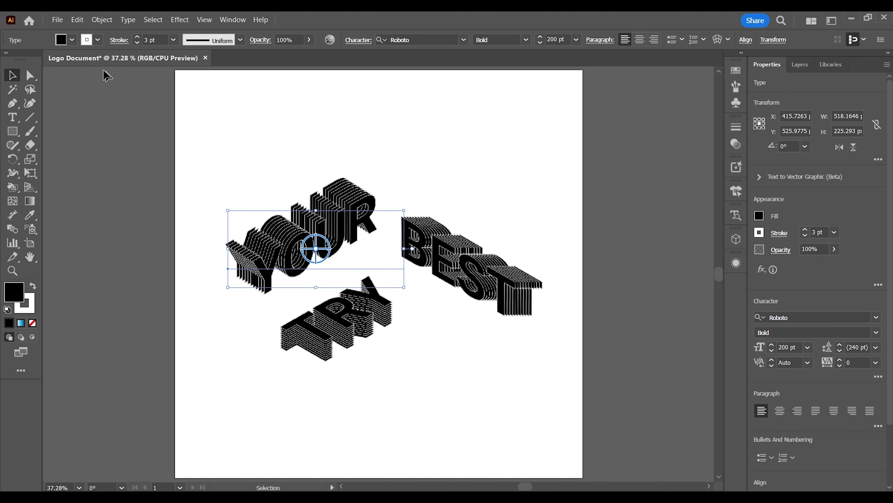
{"action": "left_click", "coordinate": [72, 40]}
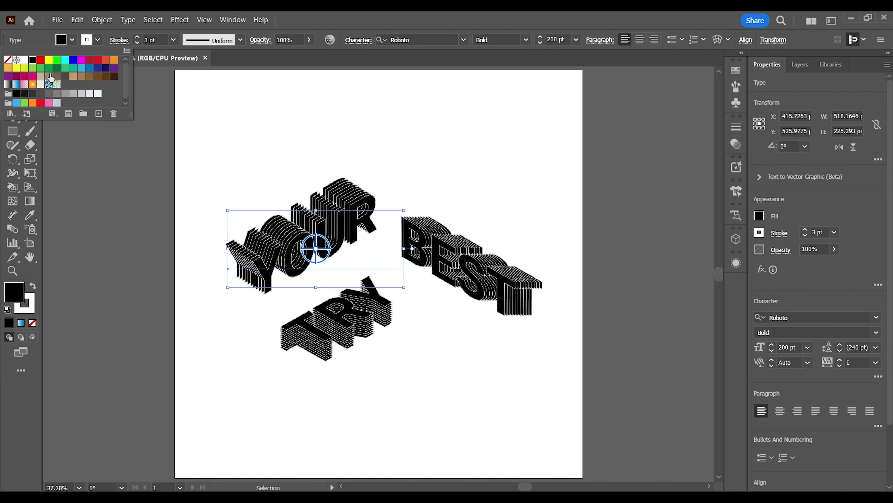
{"action": "left_click", "coordinate": [73, 60]}
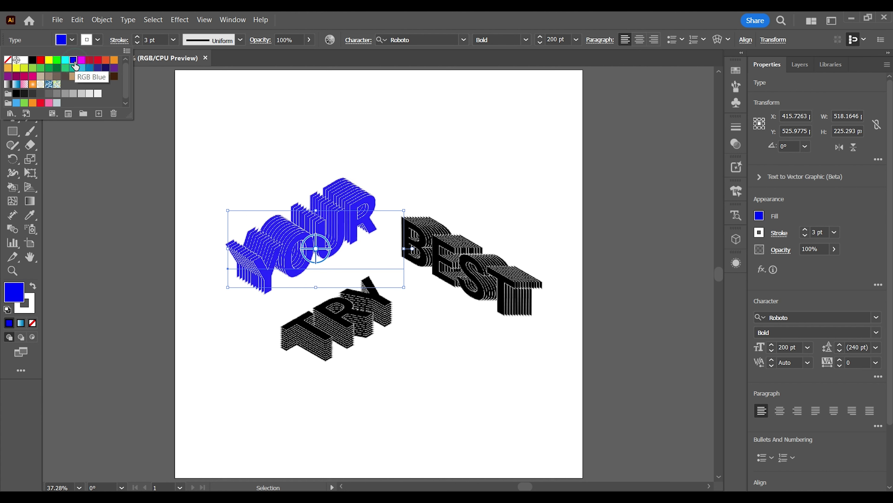
{"action": "left_click", "coordinate": [88, 40]}
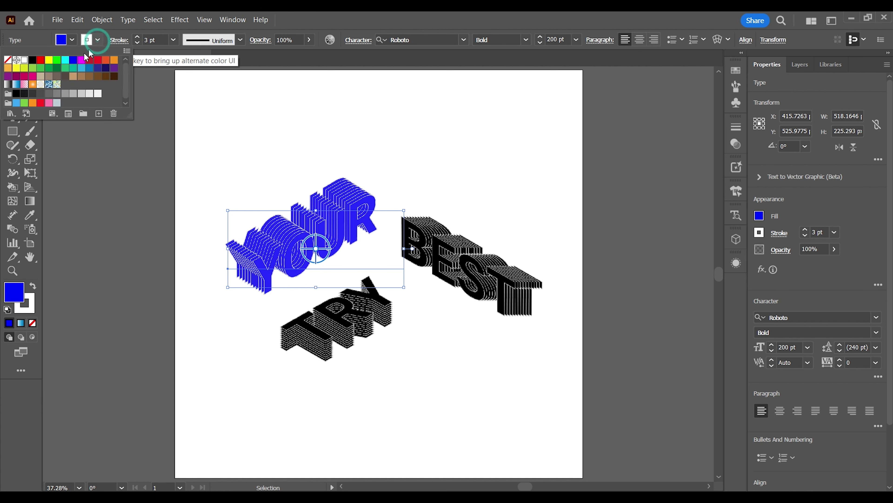
{"action": "left_click", "coordinate": [49, 60]}
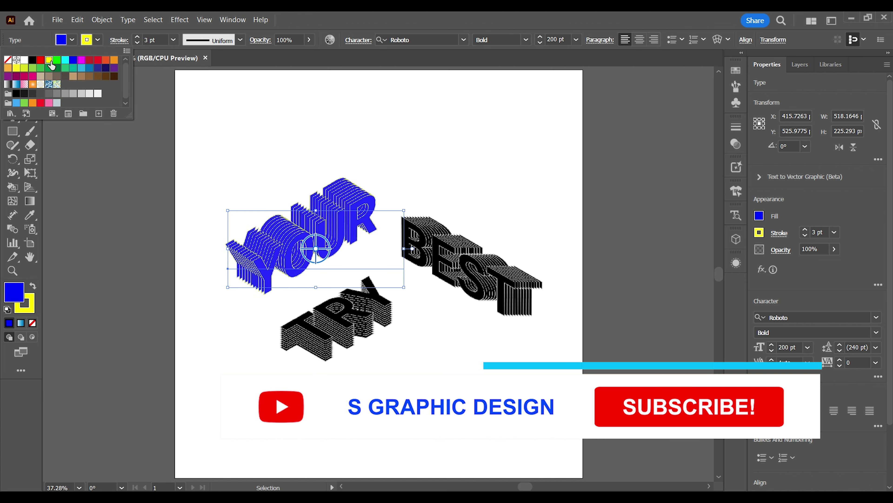
- Give TRY and BEST a blue fill and yellow stroke, then deselect
{"action": "left_click", "coordinate": [270, 114]}
{"action": "left_click", "coordinate": [347, 312]}
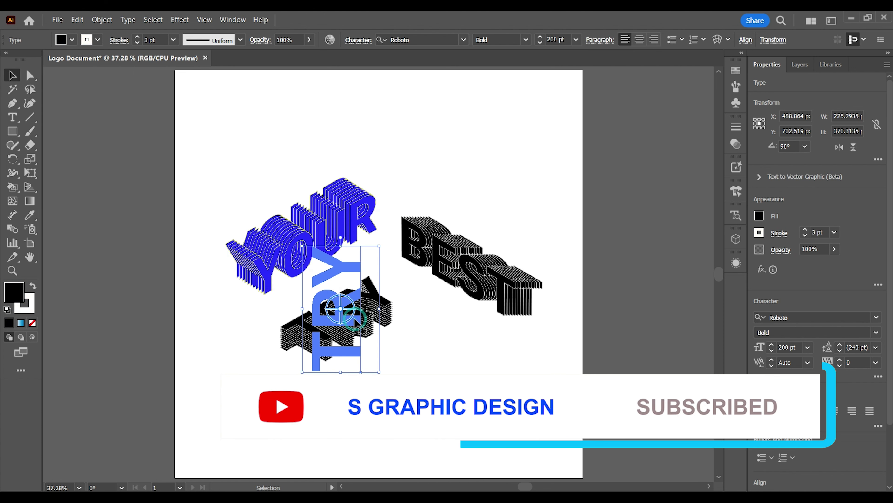
{"action": "left_click", "coordinate": [481, 282], "text": "shift"}
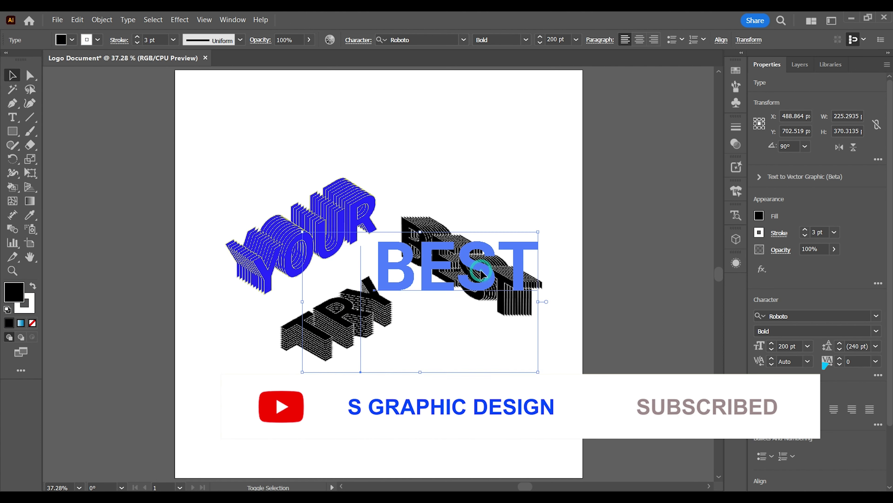
{"action": "left_click", "coordinate": [69, 42]}
{"action": "left_click", "coordinate": [73, 61]}
{"action": "left_click", "coordinate": [98, 40]}
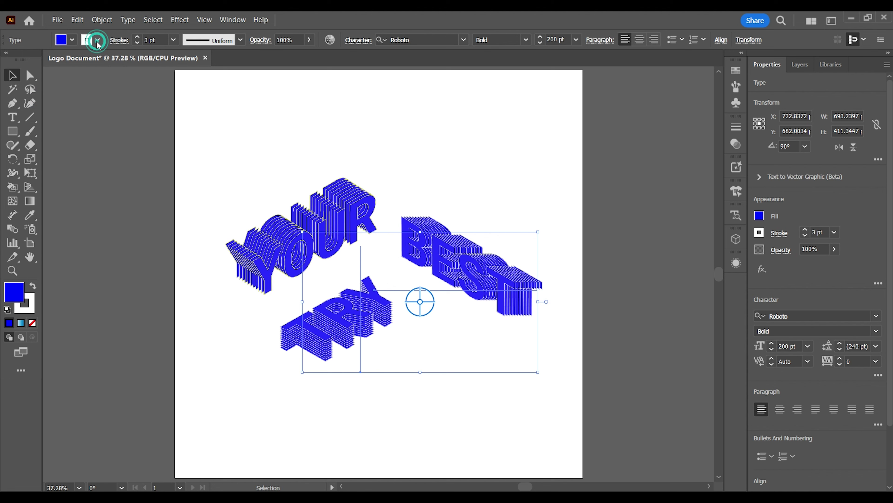
{"action": "left_click", "coordinate": [51, 63]}
{"action": "left_click", "coordinate": [359, 123]}
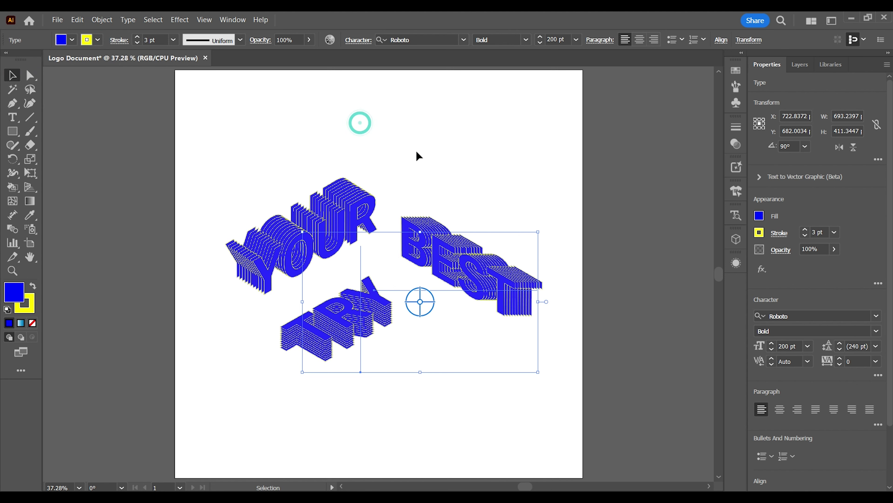
{"action": "left_click", "coordinate": [418, 153]}
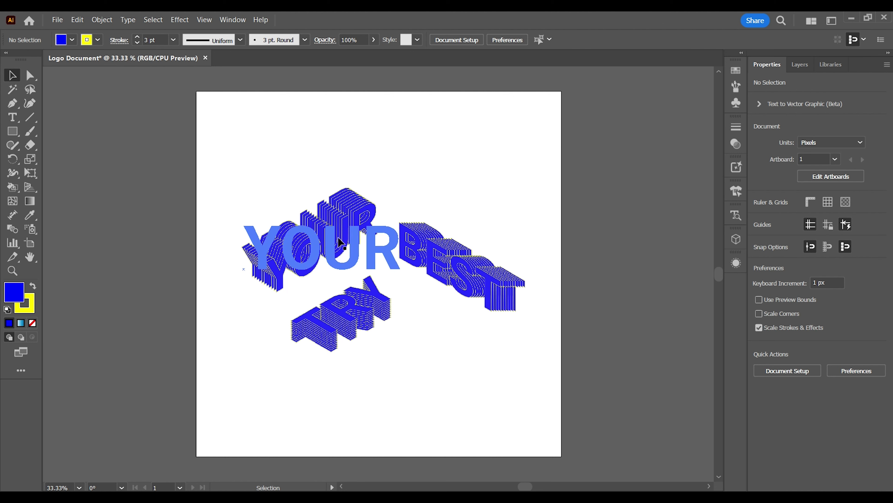
- Zoom in, select the YOUR, BEST and TRY text, and convert it to outlines
{"action": "left_click", "coordinate": [334, 244]}
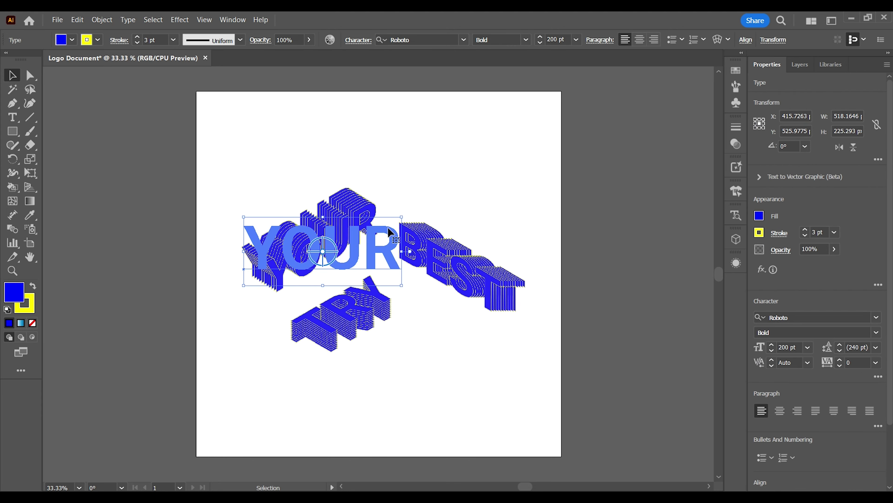
{"action": "left_click", "coordinate": [409, 137]}
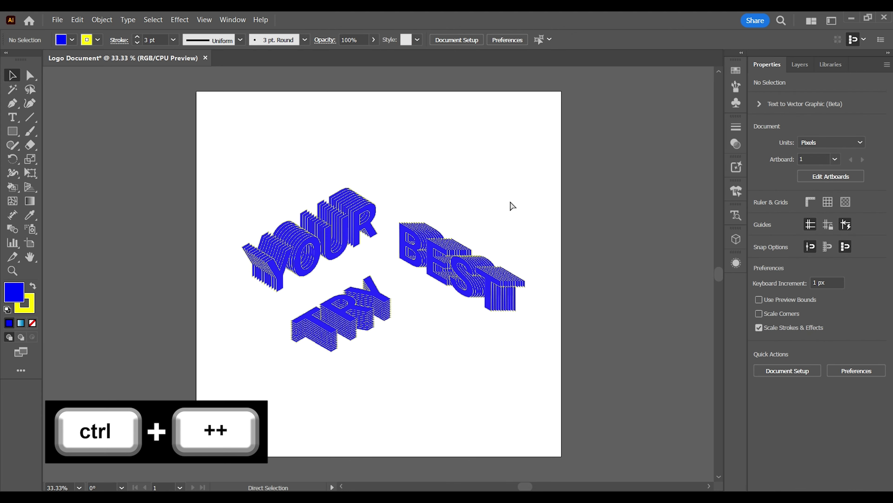
{"action": "key", "text": "ctrl+plus"}
{"action": "key", "text": "ctrl+plus"}
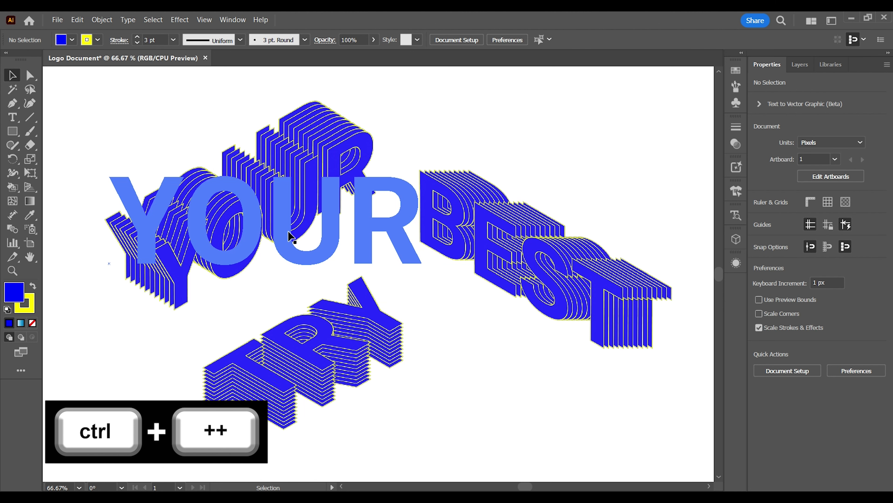
{"action": "left_click", "coordinate": [290, 237]}
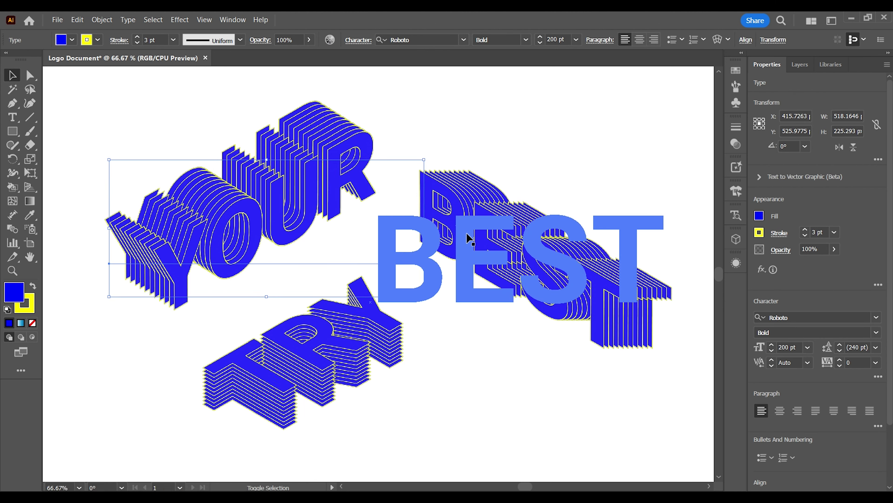
{"action": "left_click", "coordinate": [470, 240], "text": "shift"}
{"action": "left_click", "coordinate": [324, 364], "text": "shift"}
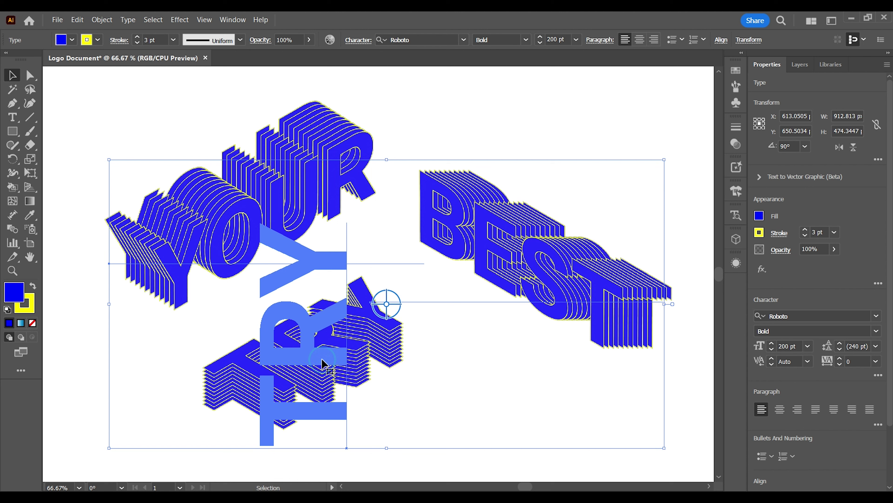
{"action": "right_click", "coordinate": [323, 364]}
{"action": "left_click", "coordinate": [394, 211]}
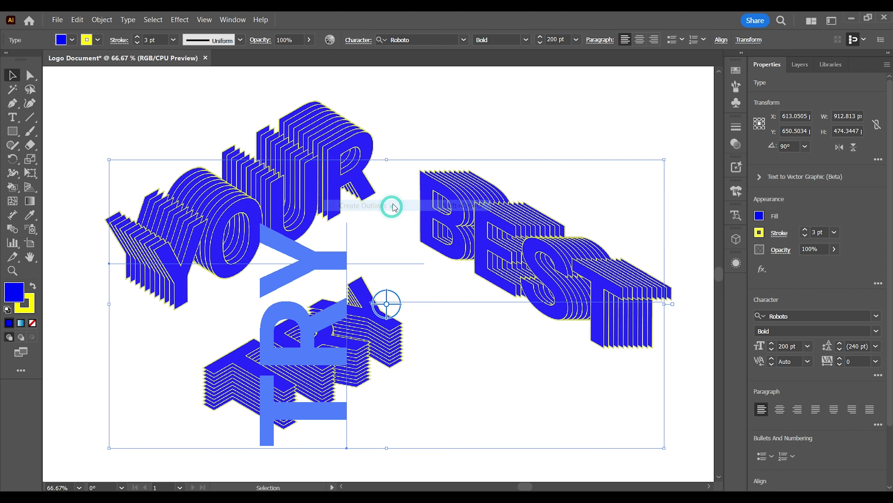
- Reselect the three outlined word groups YOUR, BEST and TRY
{"action": "left_click", "coordinate": [421, 106]}
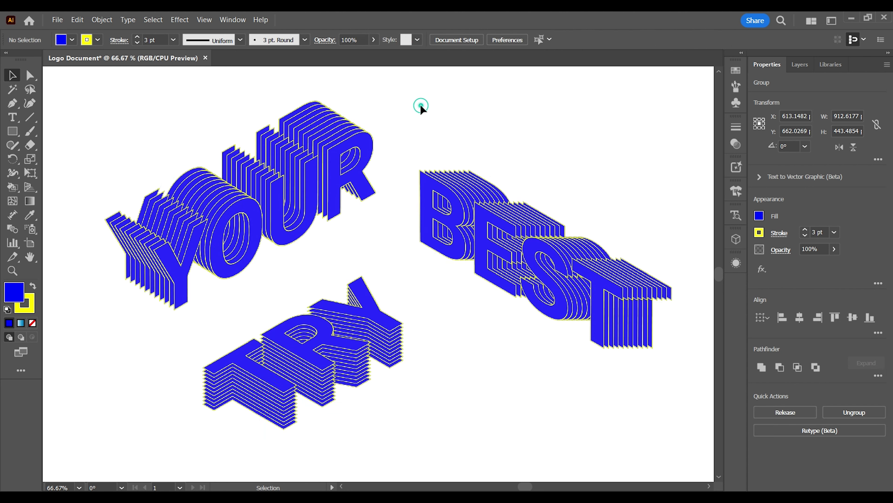
{"action": "left_click", "coordinate": [251, 210]}
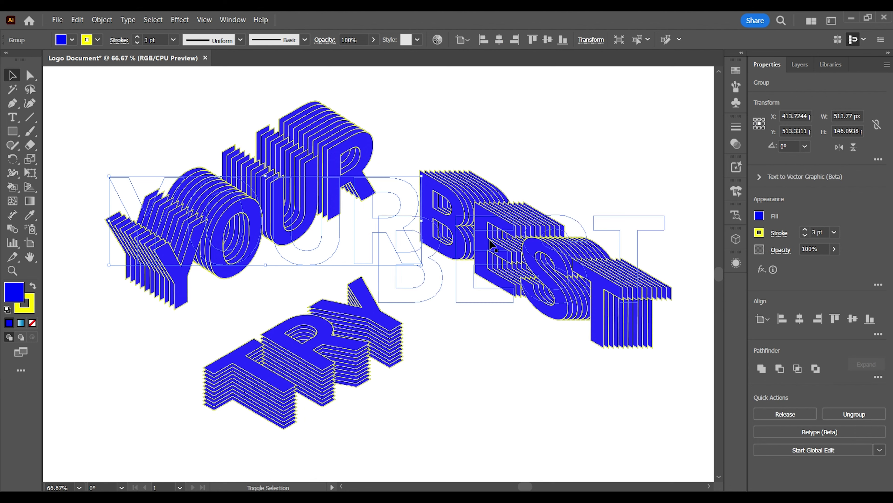
{"action": "left_click", "coordinate": [495, 248], "text": "shift"}
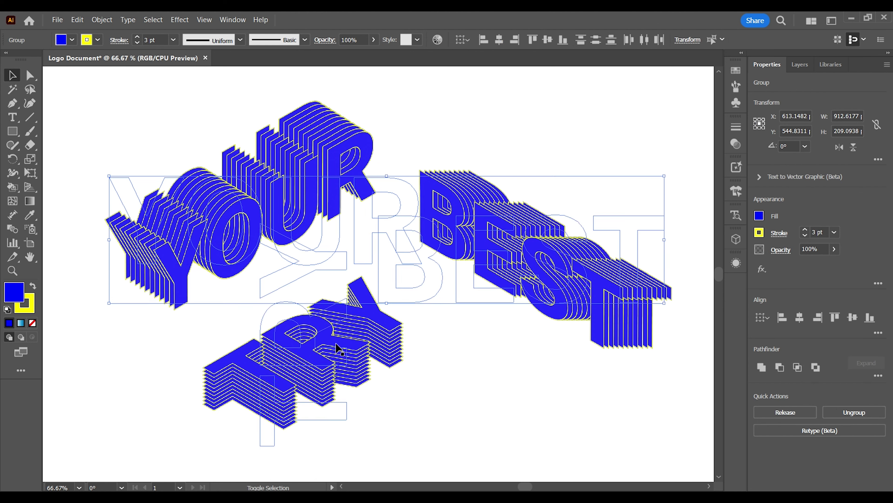
{"action": "left_click", "coordinate": [335, 342], "text": "shift"}
{"action": "left_click", "coordinate": [30, 201]}
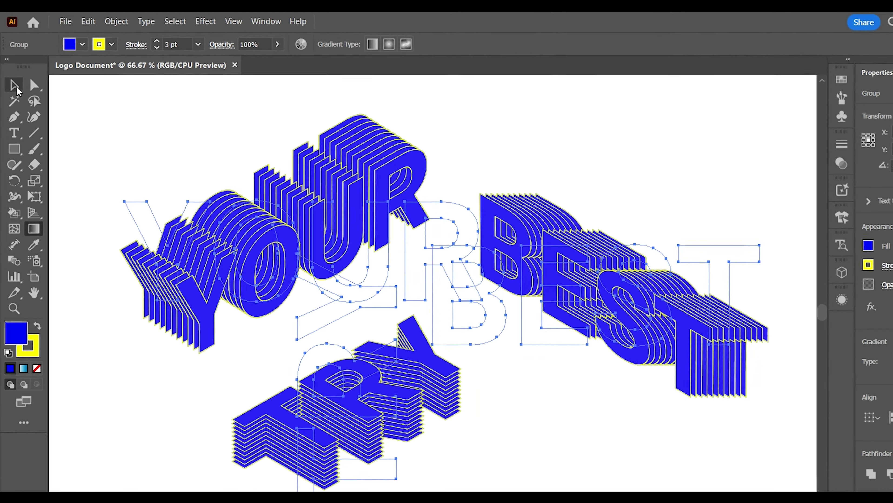
- Raise the Corners value so the outlined letters get 5 px rounded corners
{"action": "left_click", "coordinate": [12, 75]}
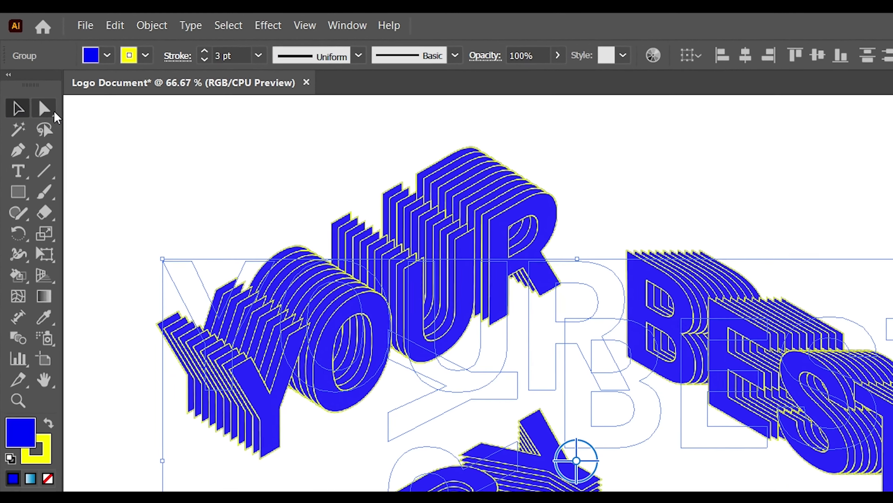
{"action": "left_click", "coordinate": [41, 101]}
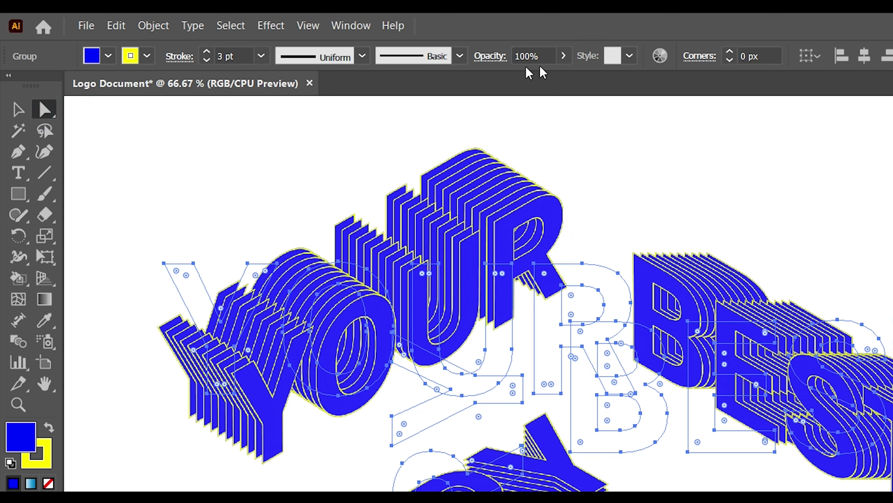
{"action": "left_click", "coordinate": [760, 56]}
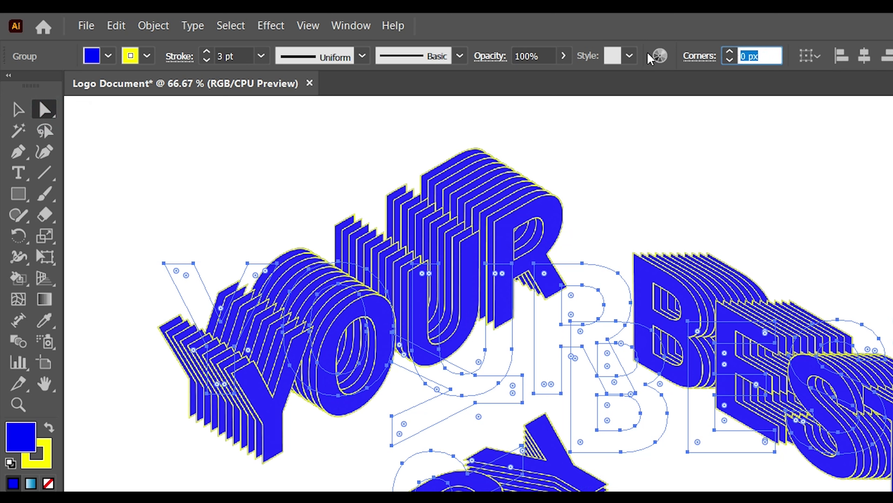
{"action": "key", "text": "Up"}
{"action": "key", "text": "Up"}
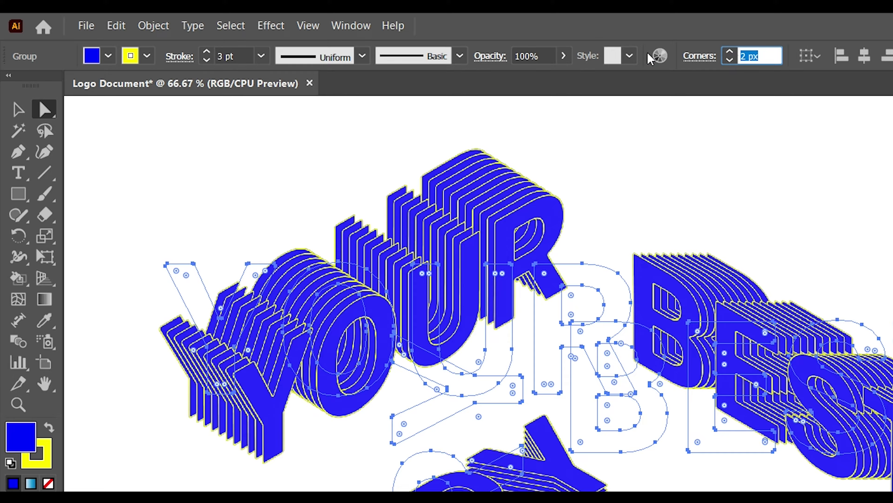
{"action": "key", "text": "Up"}
{"action": "key", "text": "Up"}
{"action": "key", "text": "Up"}
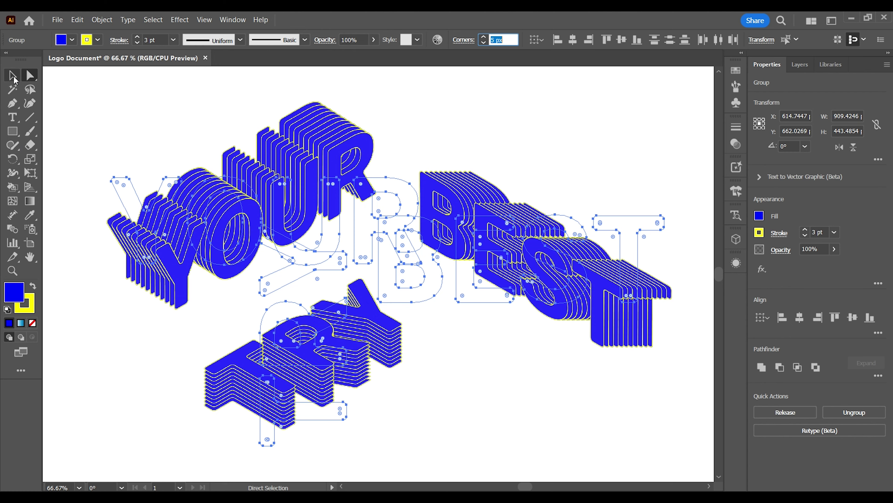
{"action": "left_click", "coordinate": [12, 75]}
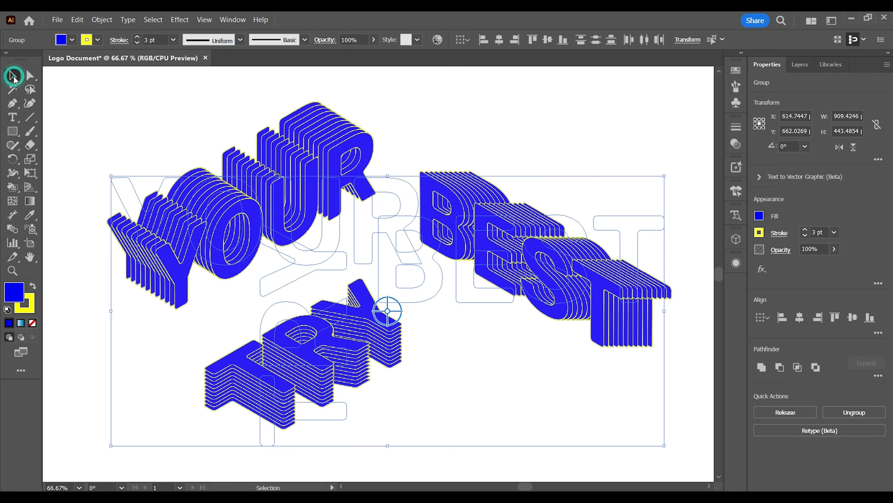
- Try the White, Black gradient, then fill the letters with the blue wavy pattern swatch
{"action": "left_click", "coordinate": [30, 201]}
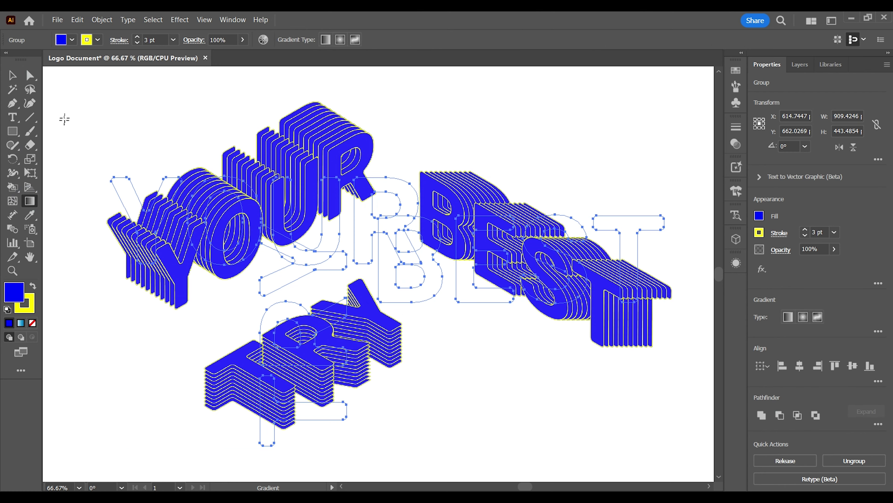
{"action": "left_click", "coordinate": [74, 40]}
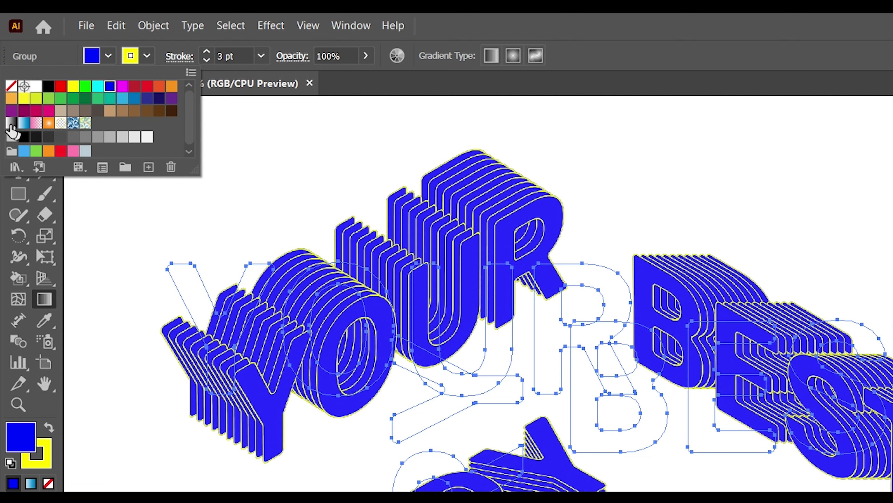
{"action": "left_click", "coordinate": [9, 123]}
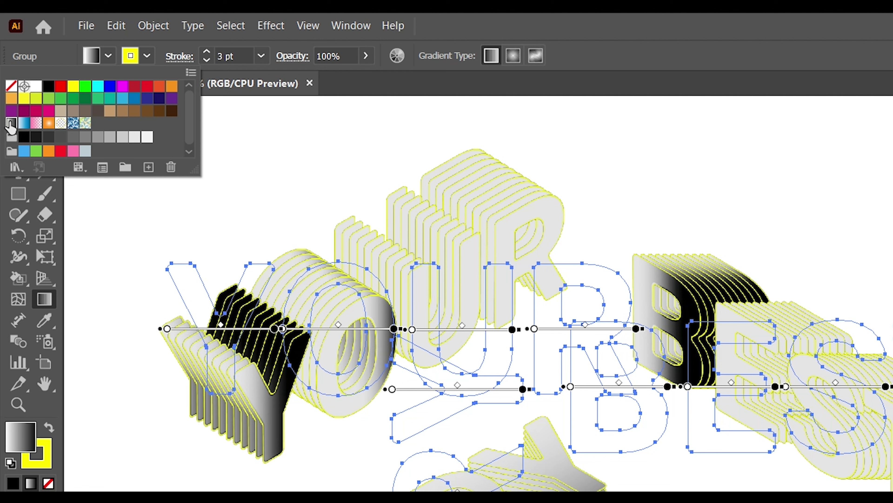
{"action": "left_click", "coordinate": [70, 128]}
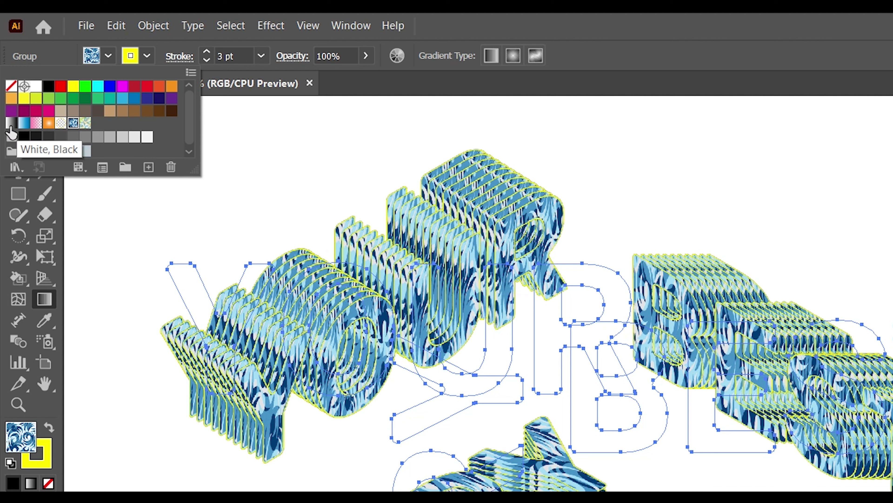
{"action": "left_click", "coordinate": [461, 30]}
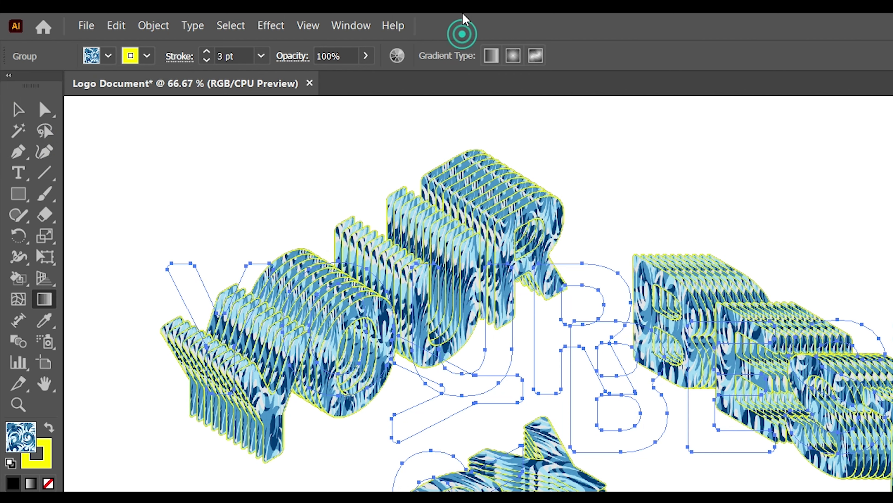
- Zoom out to view the artboard, then reselect and deselect the lettering groups
{"action": "left_click", "coordinate": [221, 175]}
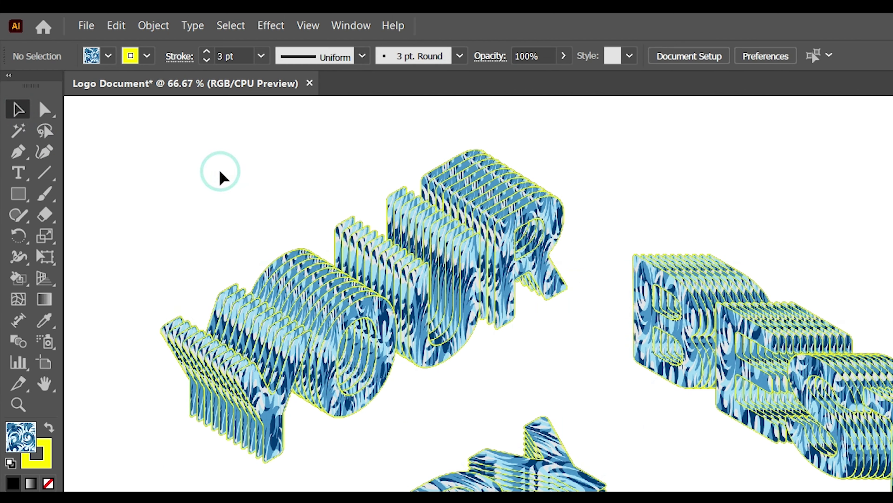
{"action": "key", "text": "ctrl+minus"}
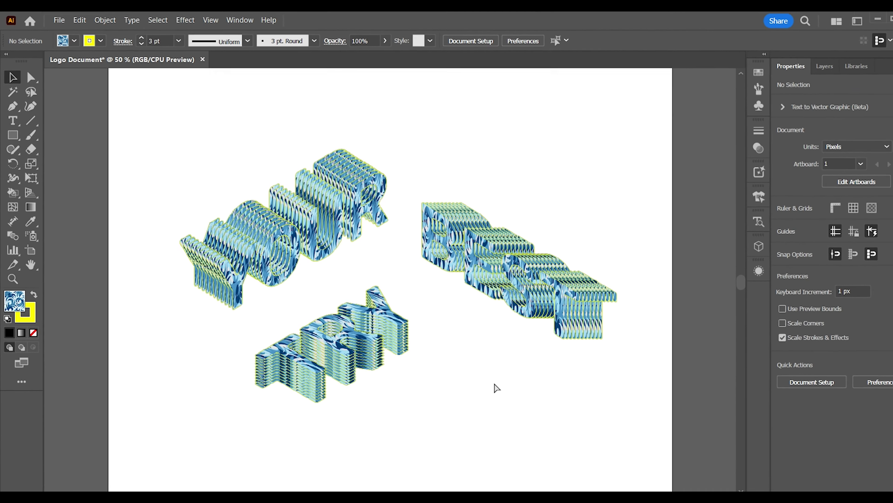
{"action": "key", "text": "ctrl+minus"}
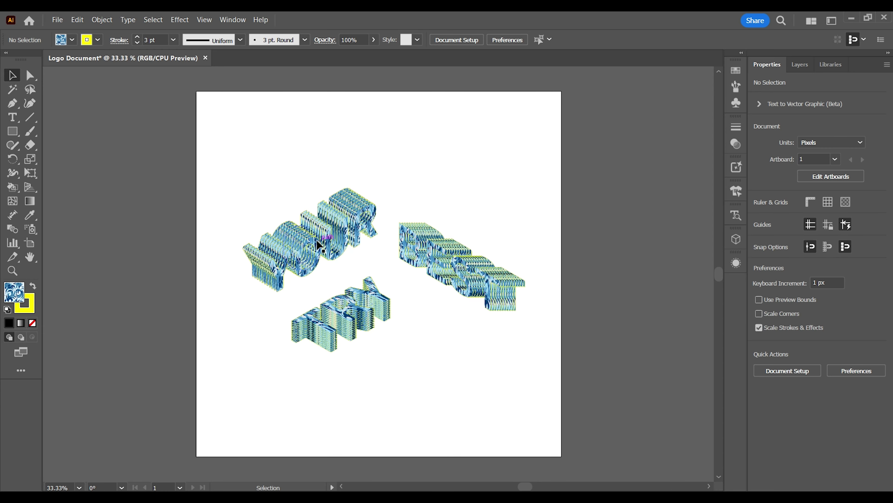
{"action": "left_click", "coordinate": [320, 245]}
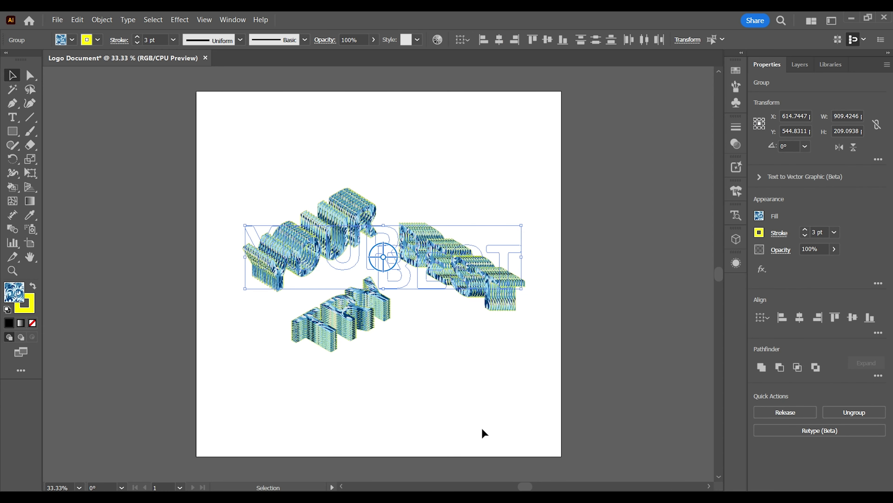
{"action": "key", "text": "ctrl+plus"}
{"action": "key", "text": "ctrl+plus"}
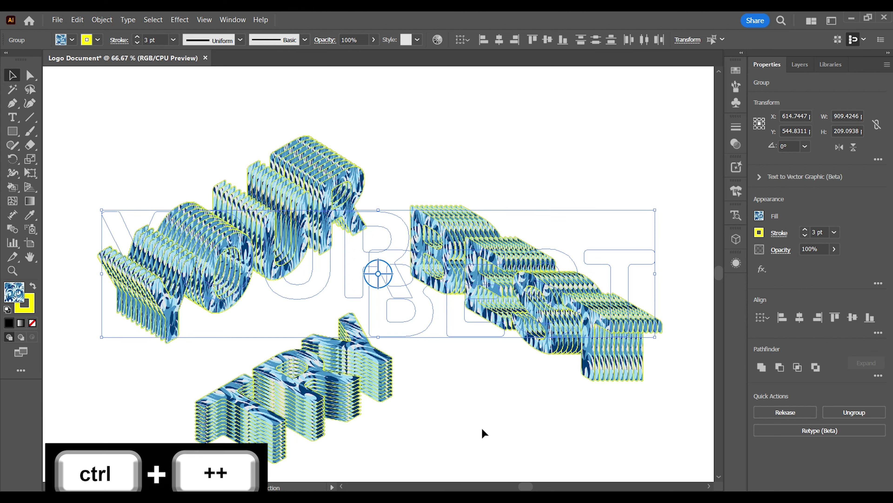
{"action": "left_click", "coordinate": [305, 327], "text": "shift"}
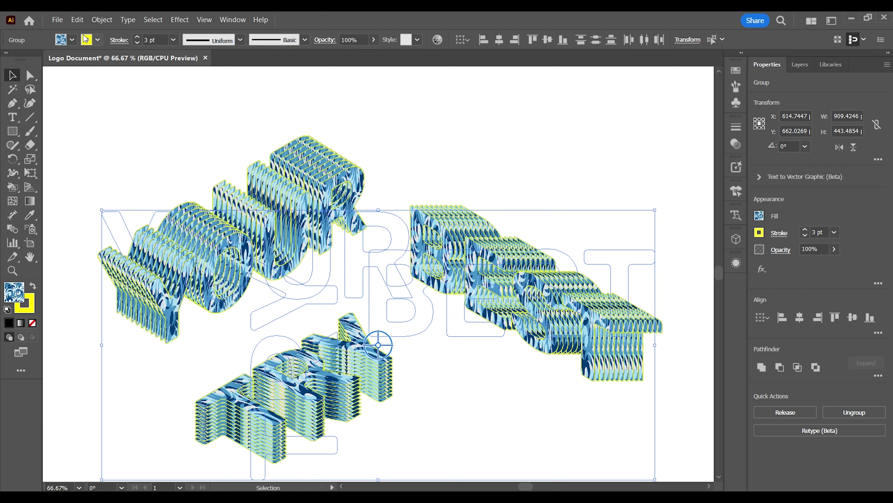
{"action": "left_click", "coordinate": [104, 98]}
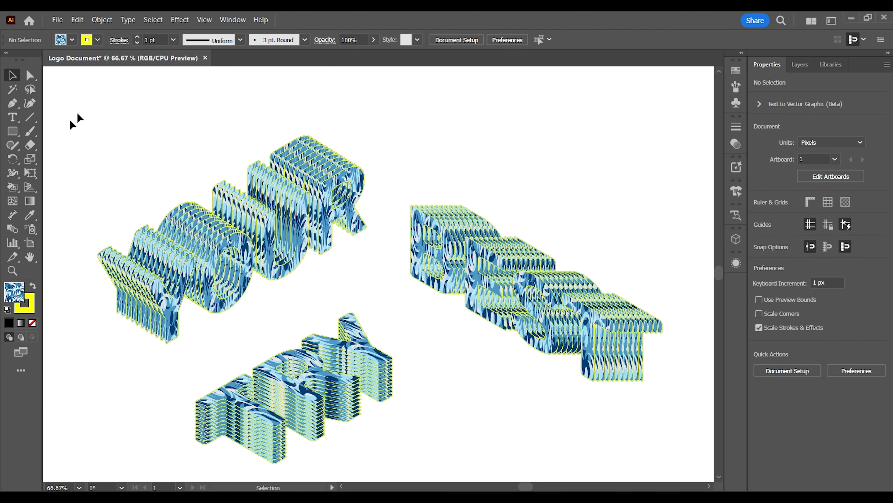
{"action": "left_click", "coordinate": [13, 132]}
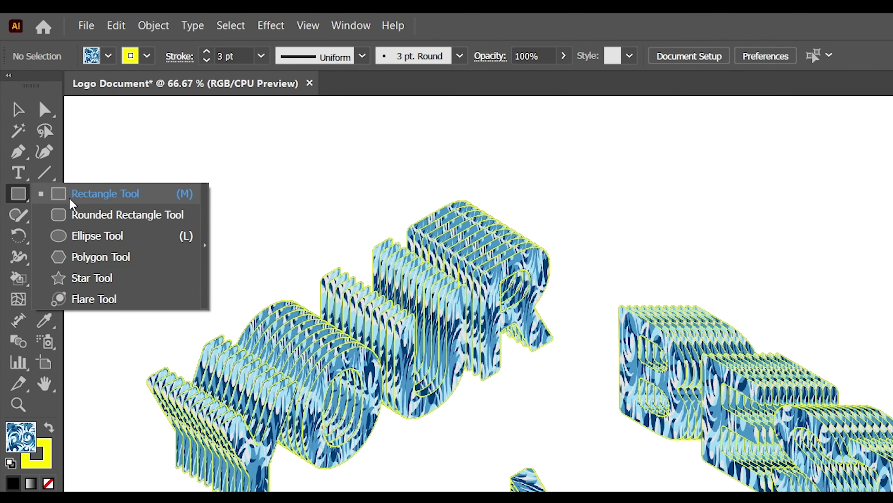
- Draw a small square near the artboard's top-left and give it a linear gradient
{"action": "left_click", "coordinate": [56, 158]}
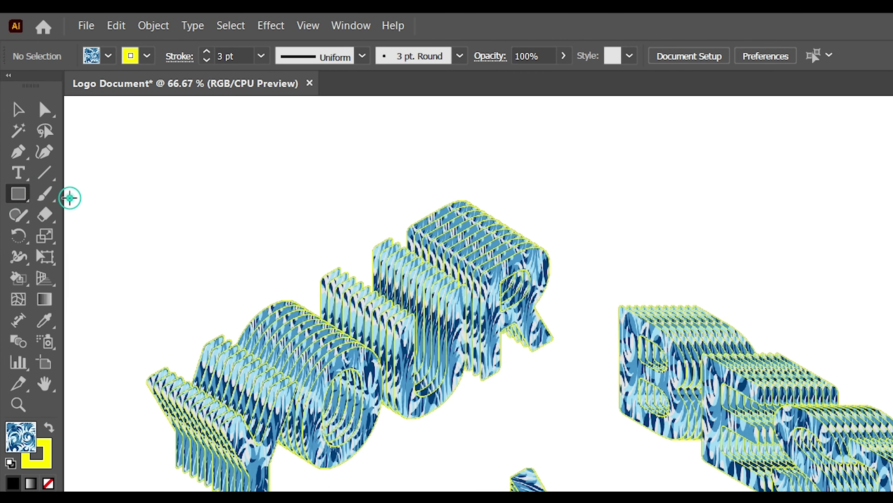
{"action": "left_click_drag", "start_coordinate": [98, 121], "coordinate": [131, 151]}
{"action": "left_click_drag", "start_coordinate": [162, 187], "coordinate": [201, 229]}
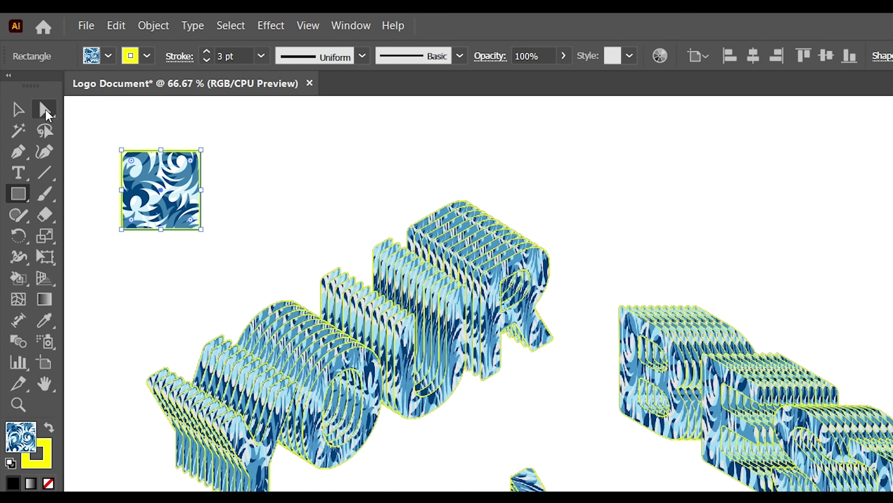
{"action": "left_click", "coordinate": [44, 299]}
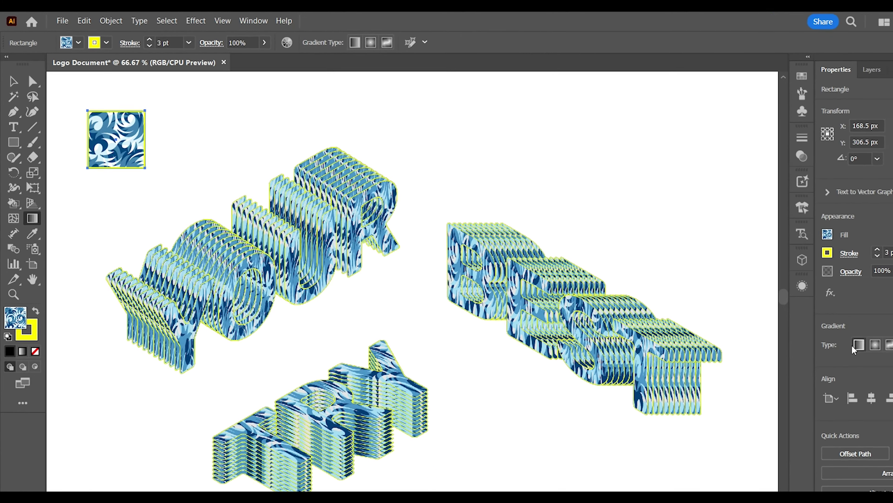
{"action": "left_click", "coordinate": [788, 318]}
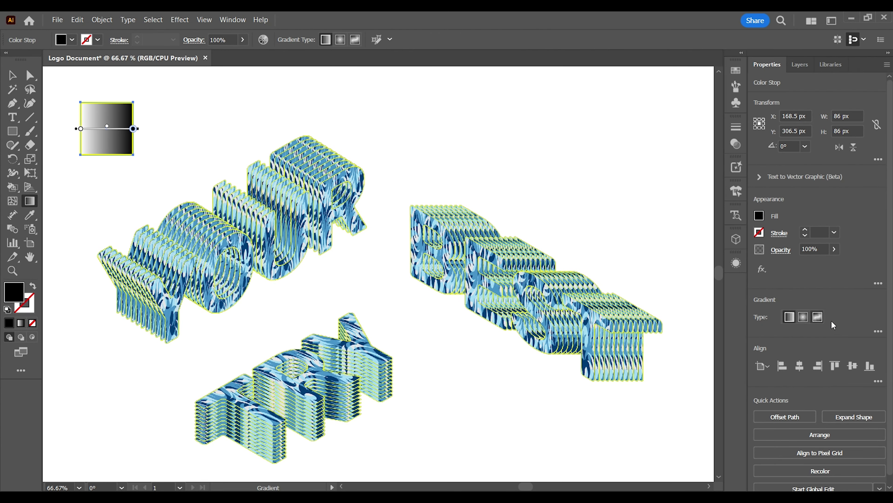
{"action": "left_click", "coordinate": [878, 331]}
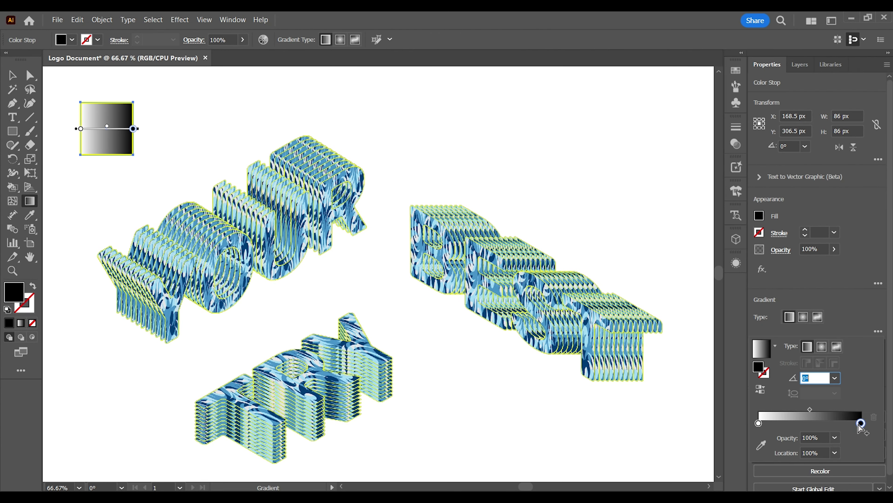
- Set the gradient stops to teal and yellow-green, running diagonally top-left to bottom-right
{"action": "double_click", "coordinate": [758, 424]}
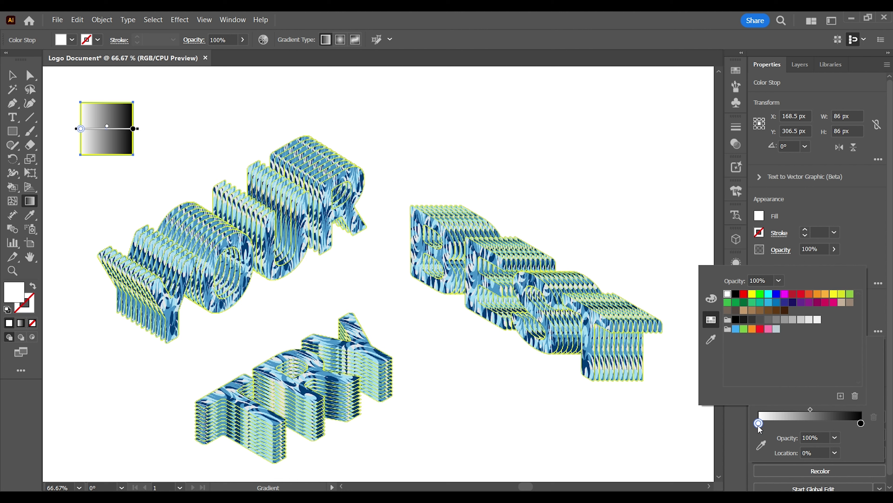
{"action": "left_click", "coordinate": [760, 303]}
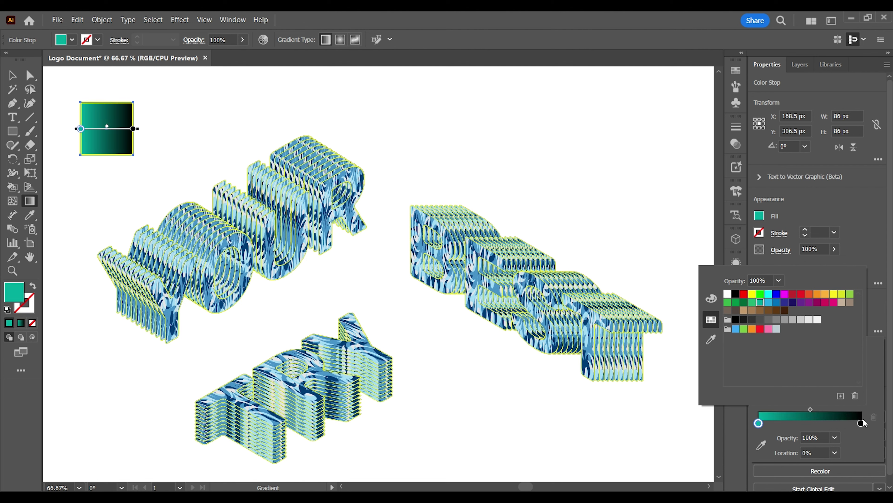
{"action": "double_click", "coordinate": [861, 422]}
{"action": "left_click", "coordinate": [842, 295]}
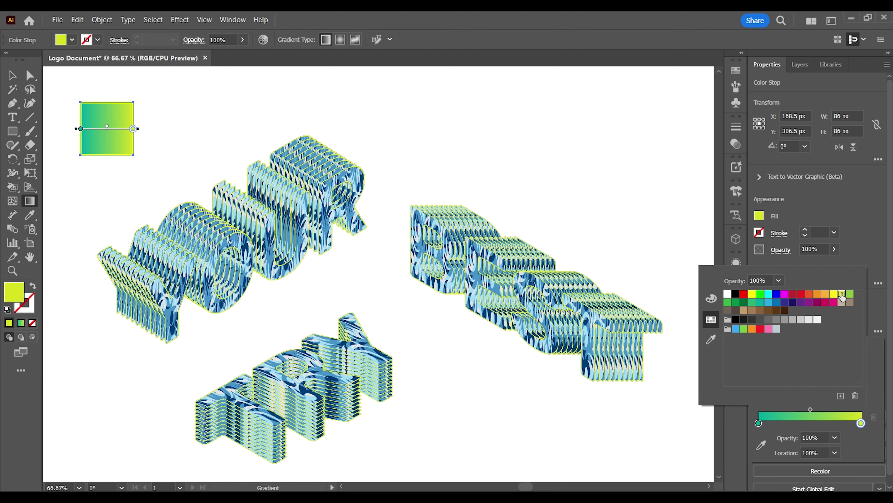
{"action": "left_click", "coordinate": [152, 138]}
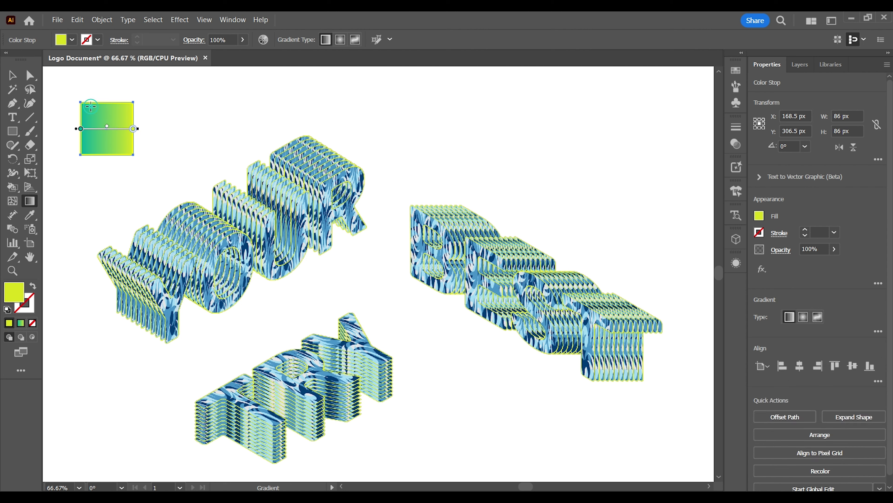
{"action": "left_click_drag", "start_coordinate": [85, 102], "coordinate": [119, 145]}
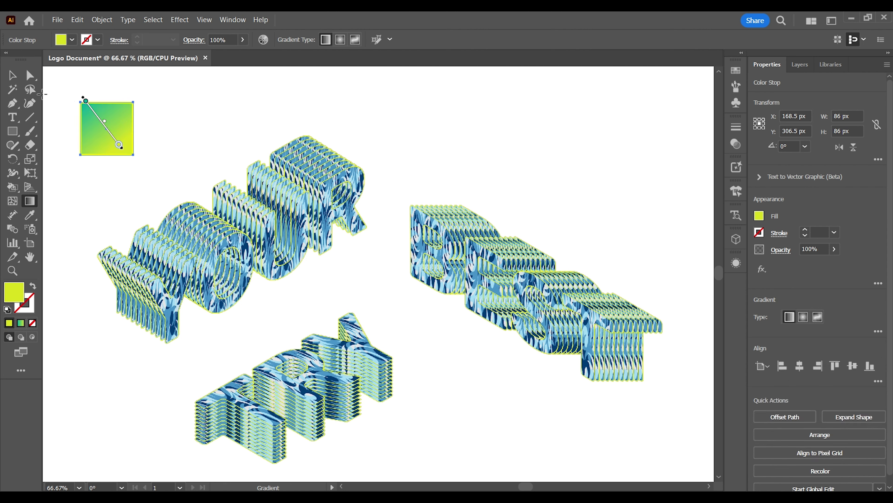
{"action": "left_click", "coordinate": [12, 78]}
{"action": "left_click", "coordinate": [156, 84]}
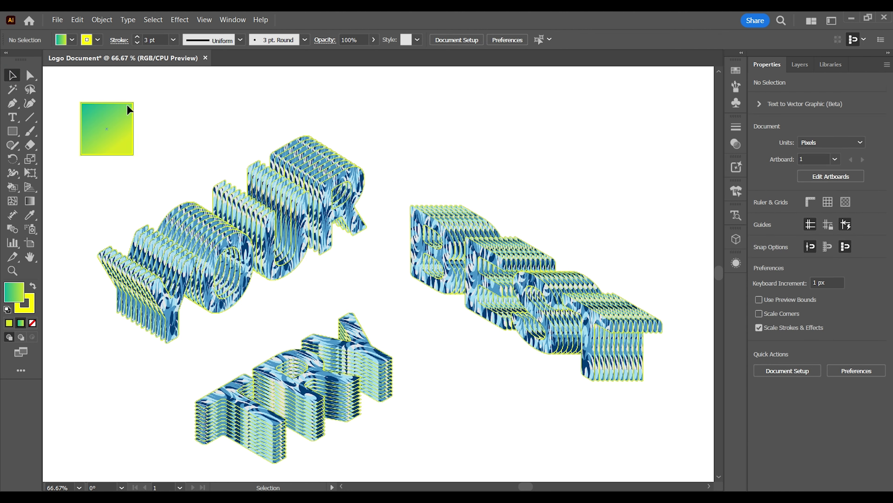
{"action": "left_click", "coordinate": [106, 129]}
- Set the gradient square's stroke to None
{"action": "left_click", "coordinate": [98, 40]}
{"action": "left_click", "coordinate": [4, 63]}
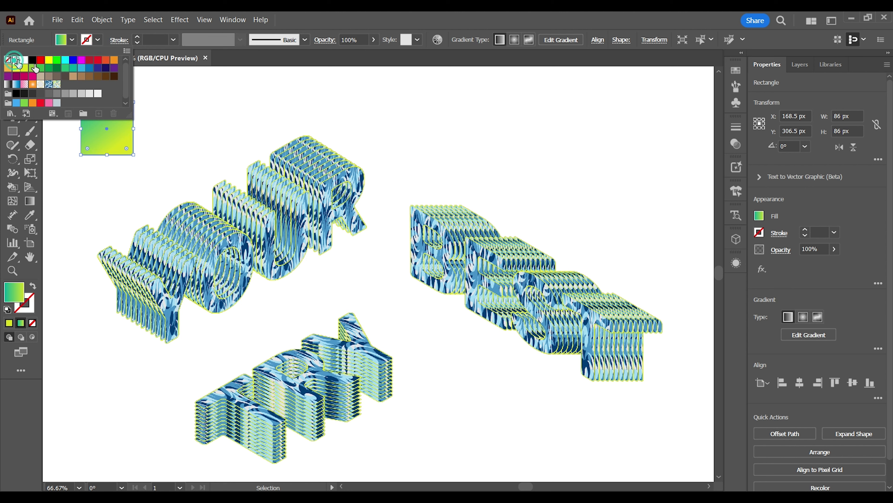
{"action": "left_click", "coordinate": [266, 119]}
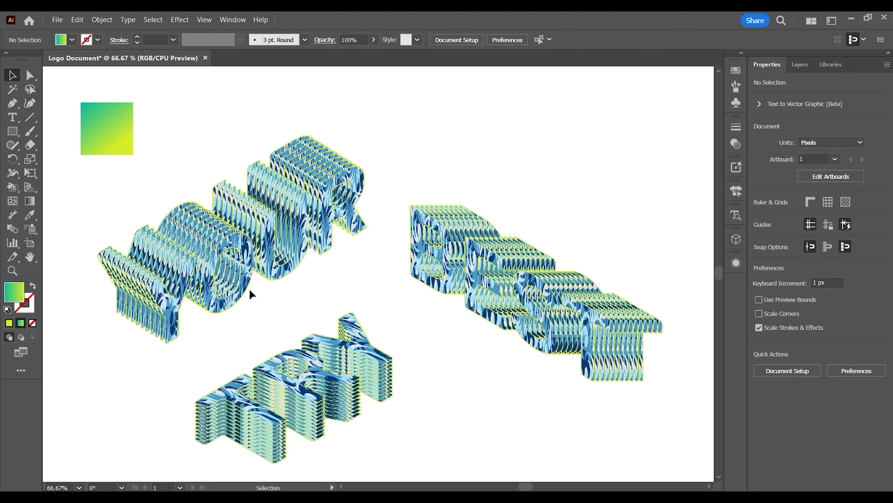
- Eyedropper the square's teal-to-yellow gradient onto the YOUR, BEST and TRY lettering
{"action": "left_click", "coordinate": [274, 286]}
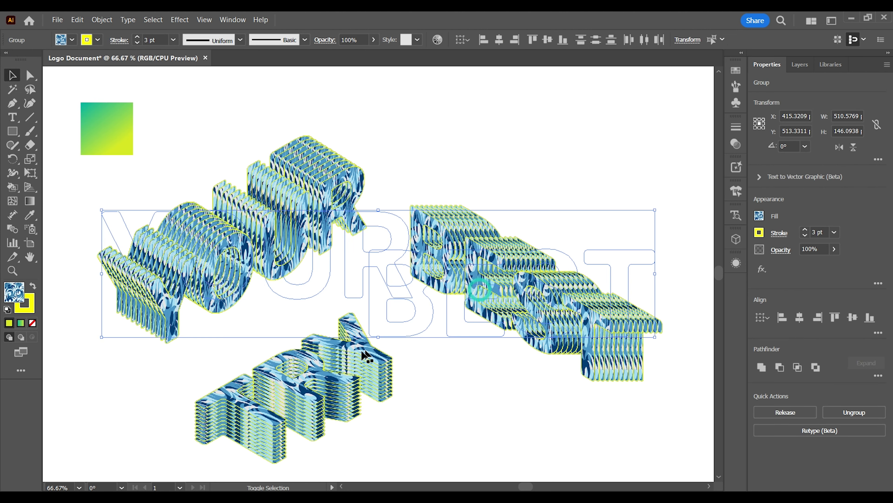
{"action": "left_click", "coordinate": [333, 371], "text": "shift"}
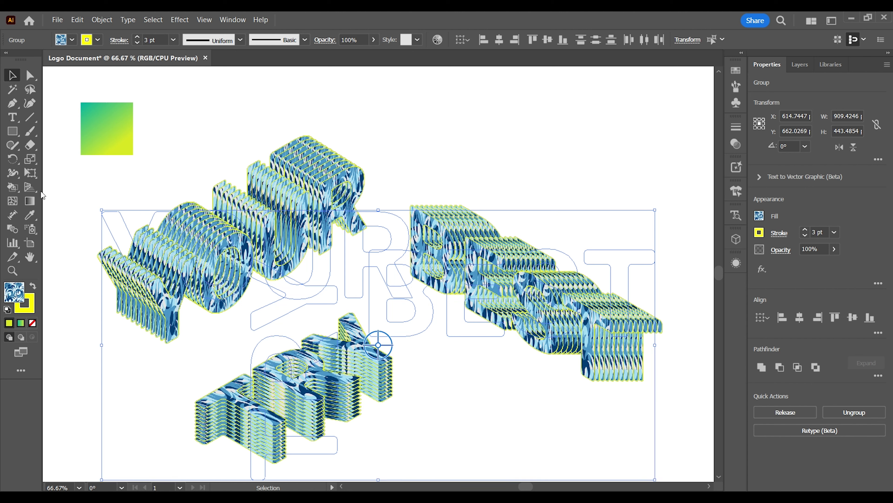
{"action": "left_click", "coordinate": [30, 200]}
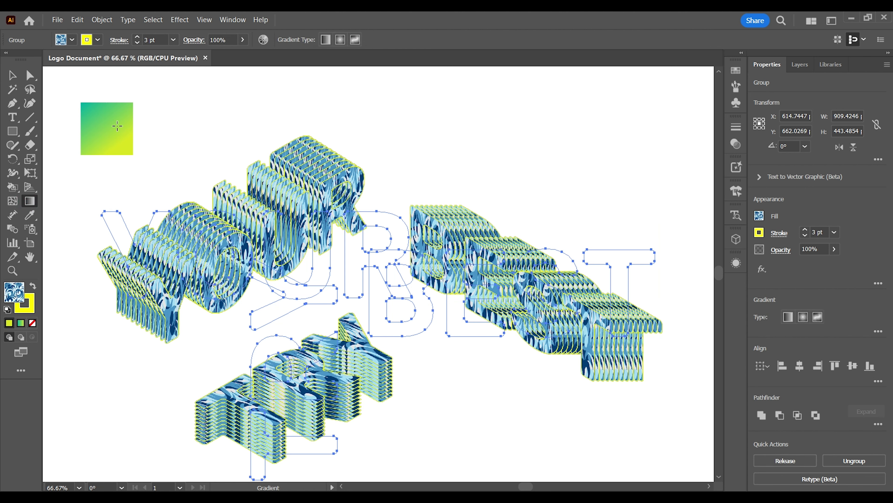
{"action": "left_click", "coordinate": [30, 215]}
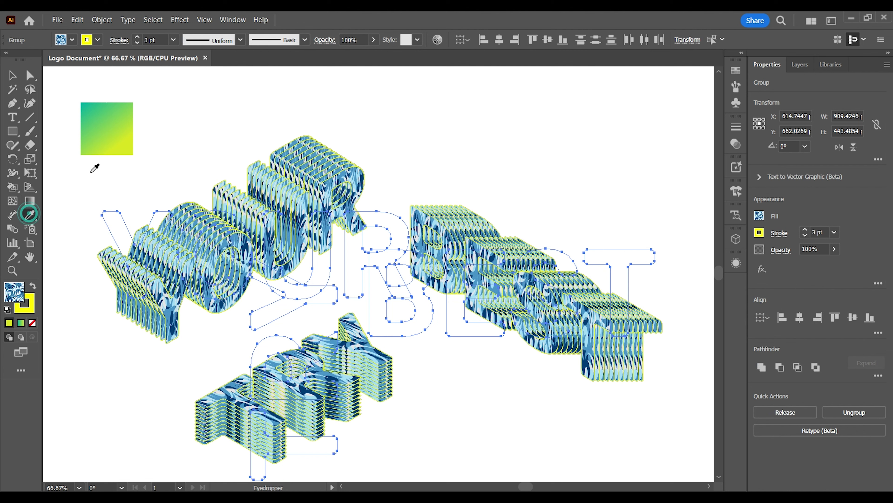
{"action": "left_click", "coordinate": [102, 138]}
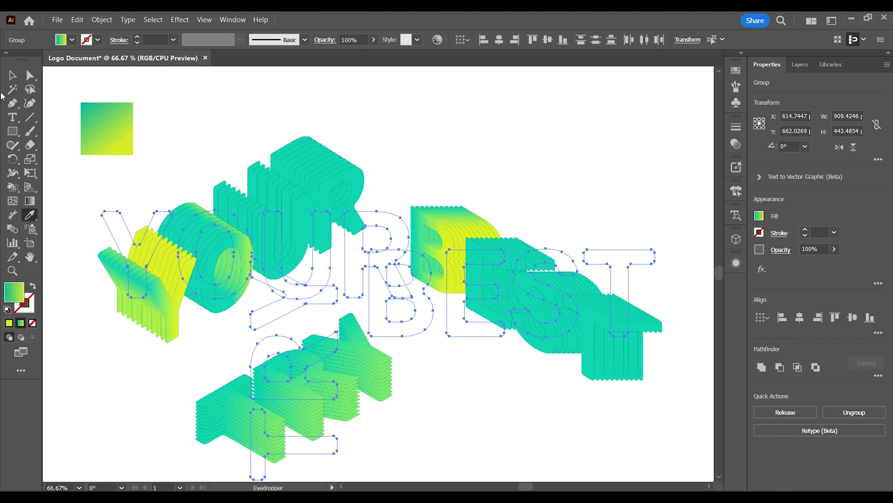
{"action": "left_click", "coordinate": [11, 76]}
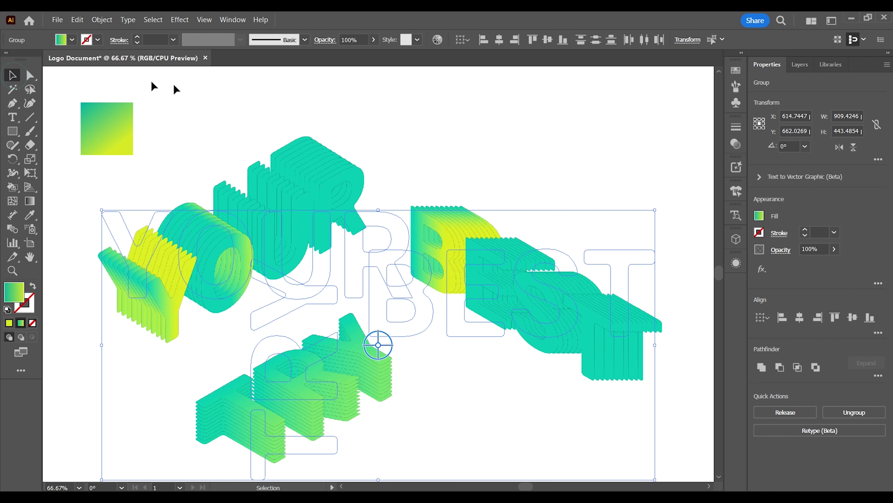
{"action": "left_click", "coordinate": [206, 90]}
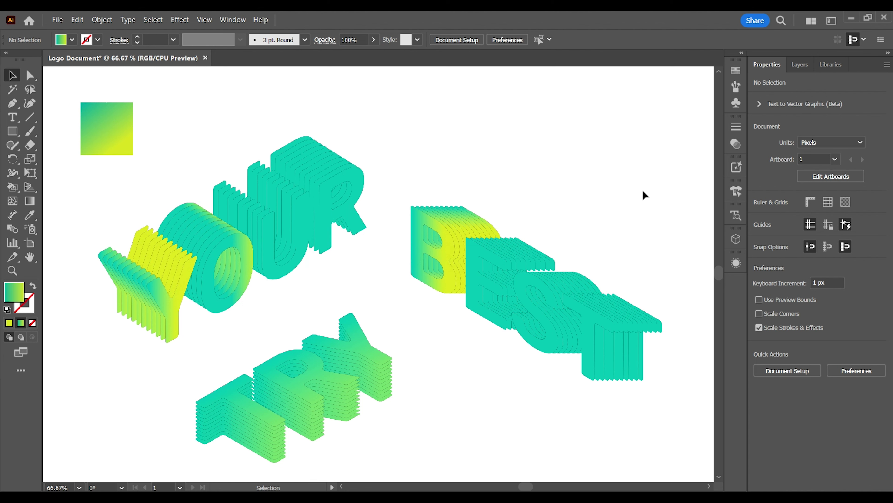
{"action": "key", "text": "ctrl+minus"}
{"action": "key", "text": "ctrl+minus"}
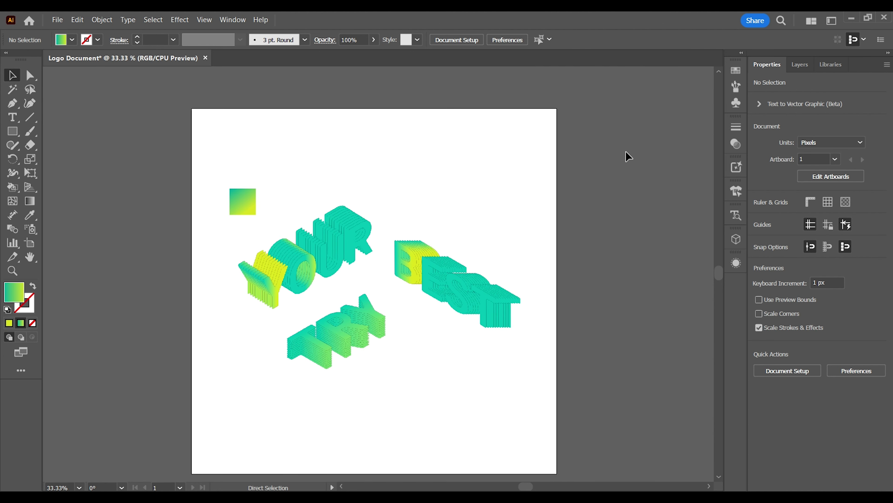
- Delete the sample square, then stroke the YOUR, BEST and TRY groups with 1 pt red
{"action": "left_click", "coordinate": [248, 208]}
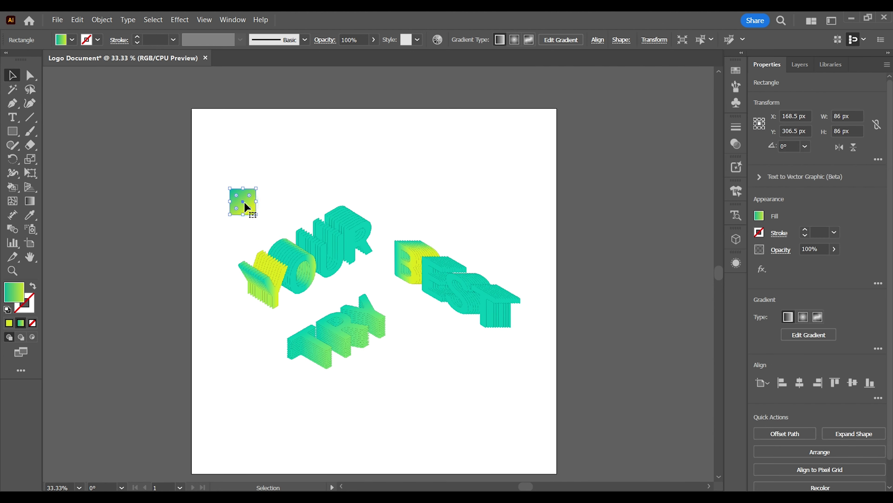
{"action": "key", "text": "Delete"}
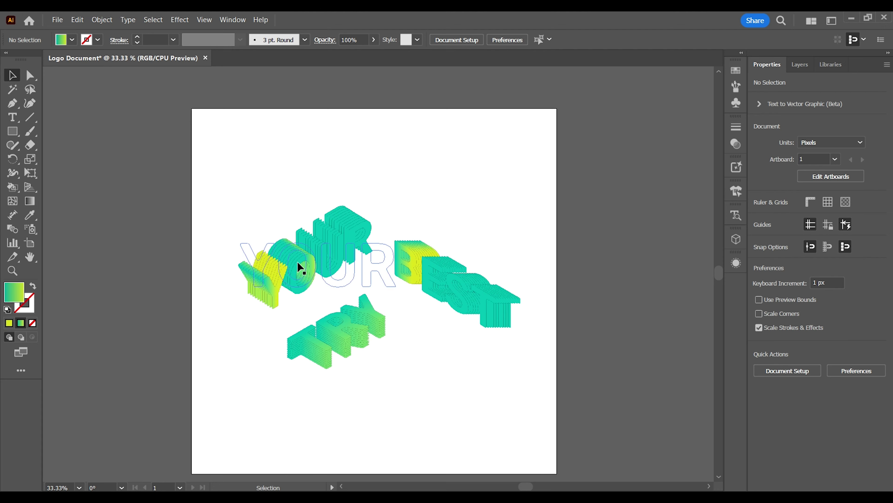
{"action": "left_click", "coordinate": [322, 265]}
{"action": "left_click", "coordinate": [416, 268], "text": "shift"}
{"action": "left_click", "coordinate": [365, 323], "text": "shift"}
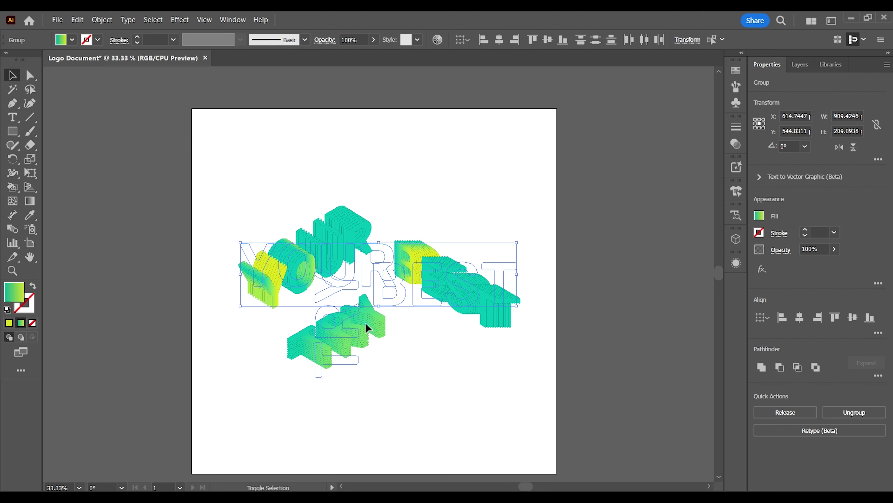
{"action": "left_click", "coordinate": [99, 40]}
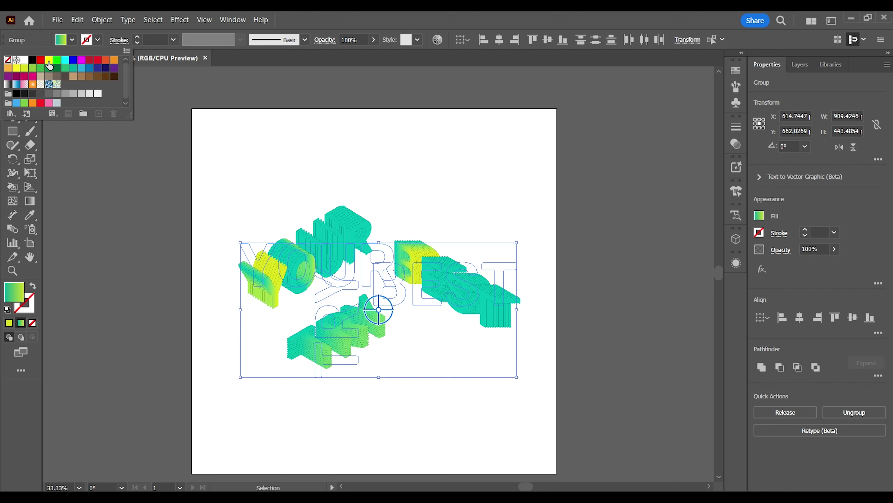
{"action": "key", "text": "comma"}
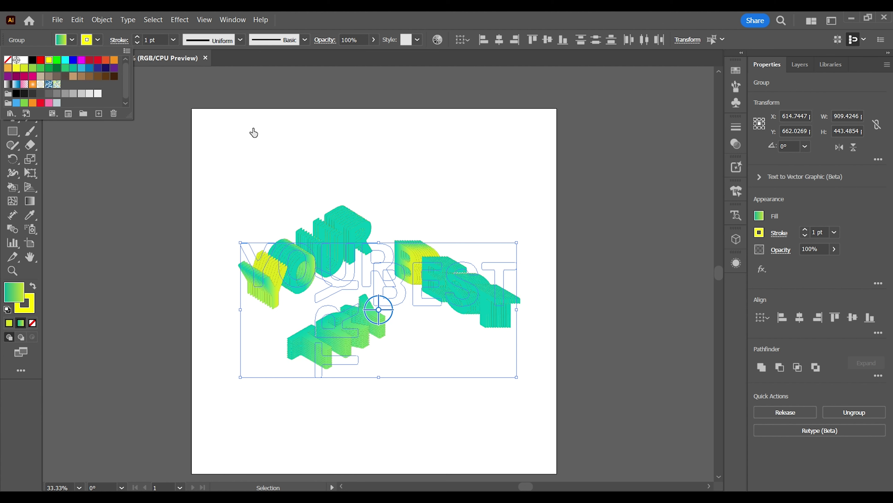
{"action": "left_click", "coordinate": [89, 61]}
{"action": "left_click", "coordinate": [266, 153]}
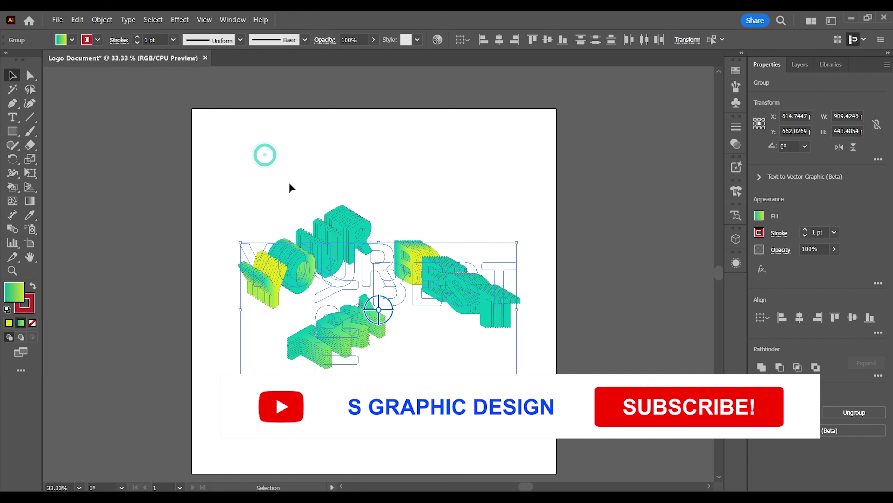
{"action": "left_click", "coordinate": [279, 178]}
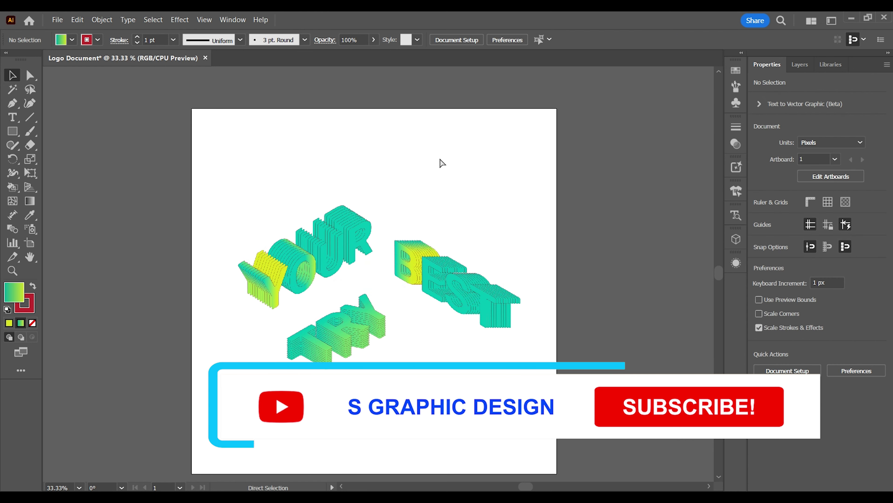
{"action": "key", "text": "ctrl+equal"}
{"action": "key", "text": "ctrl+equal"}
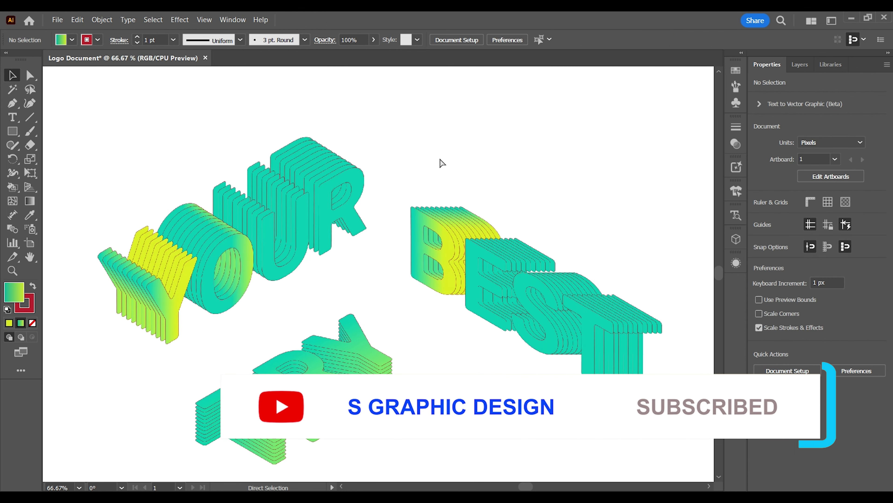
{"action": "key", "text": "ctrl+minus"}
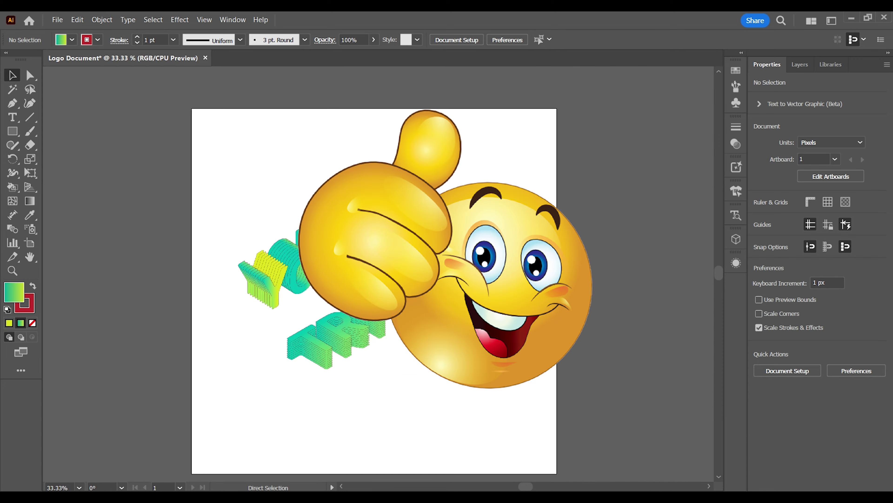
{"action": "key", "text": "ctrl+equal"}
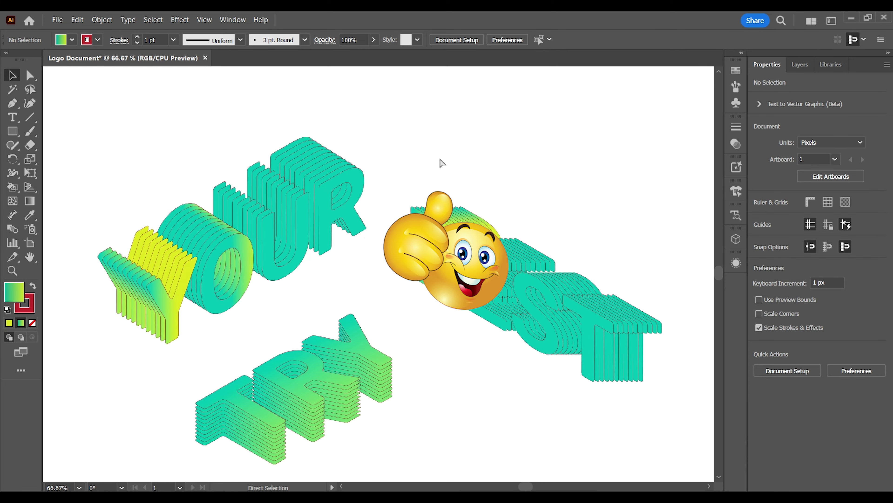